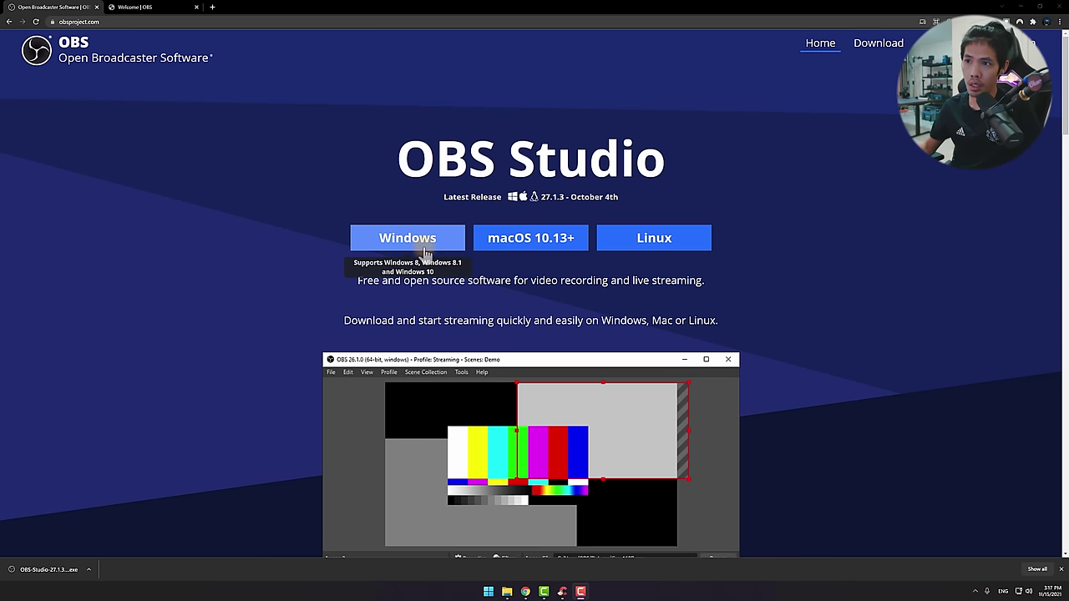
Run the downloaded OBS Studio 27.1.3 installer, install into C:\Program Files\obs-studio, and launch OBS Studio.
left_click(134, 6)
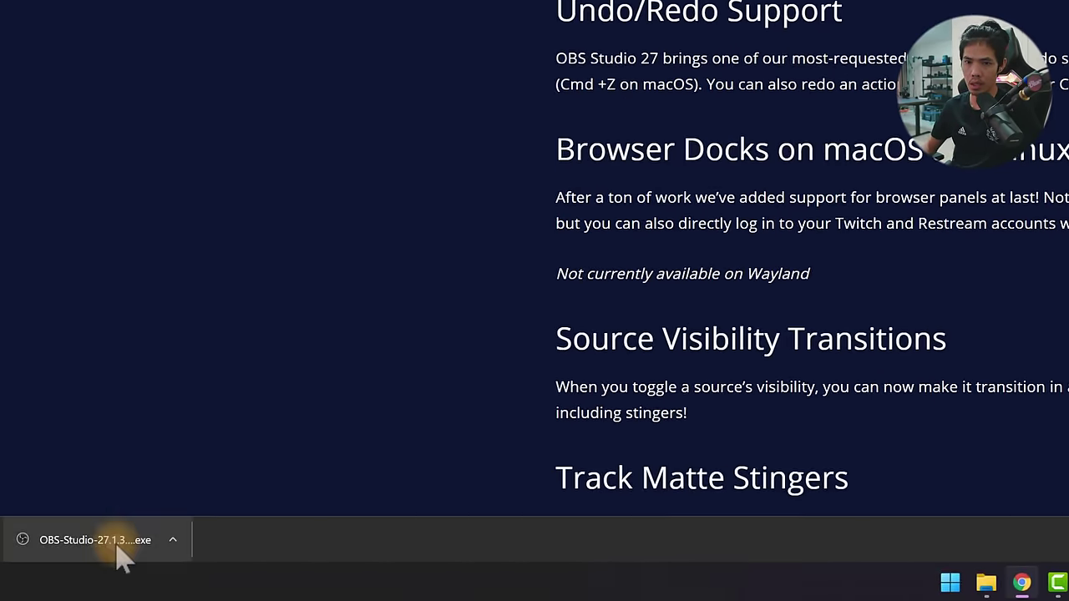
left_click(121, 541)
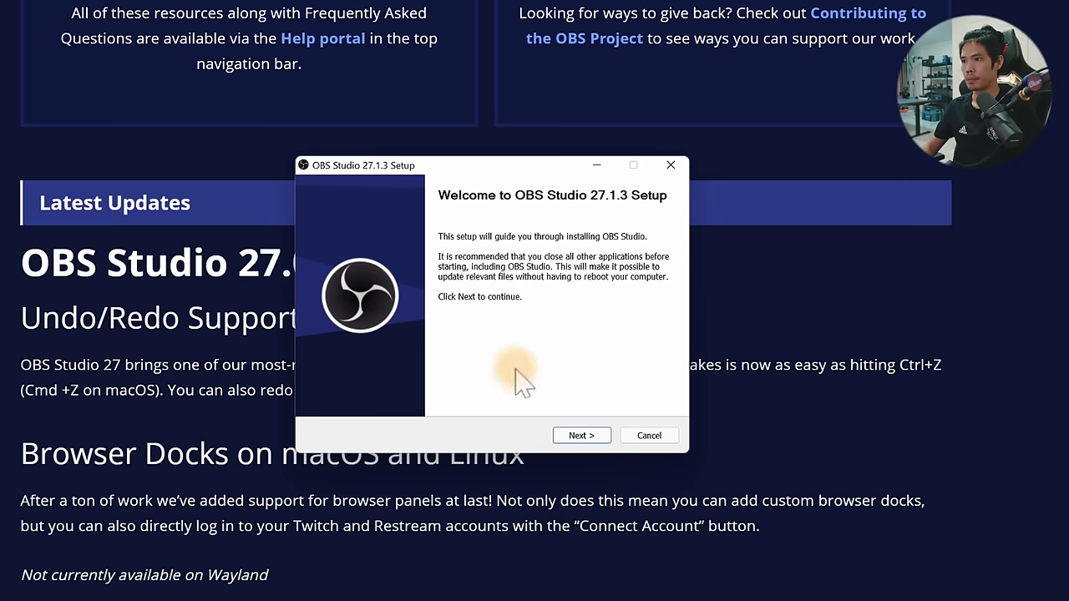
left_click(577, 358)
left_click(578, 359)
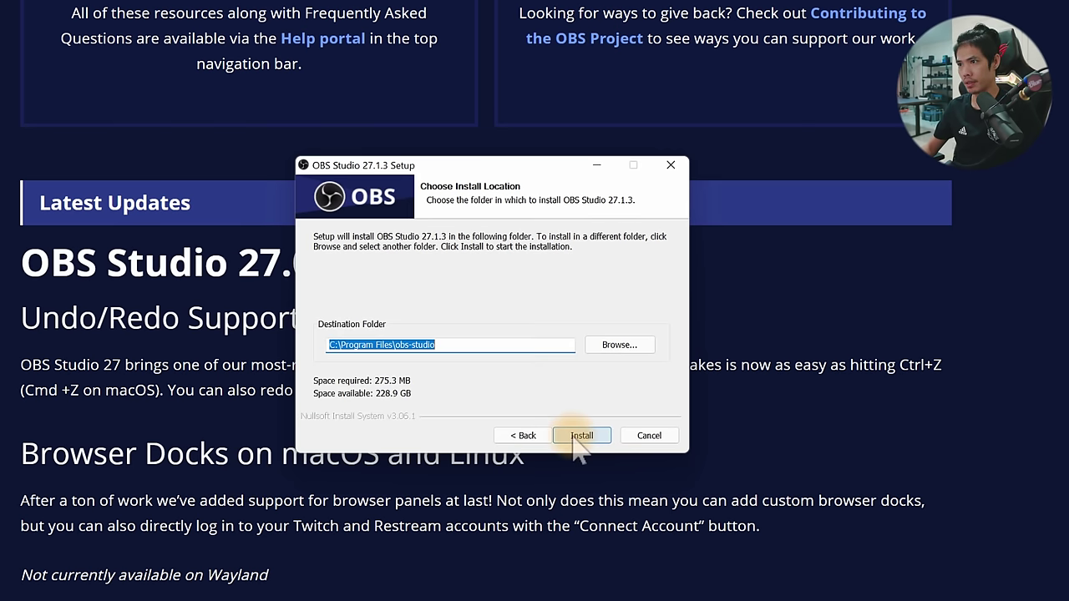
left_click(582, 436)
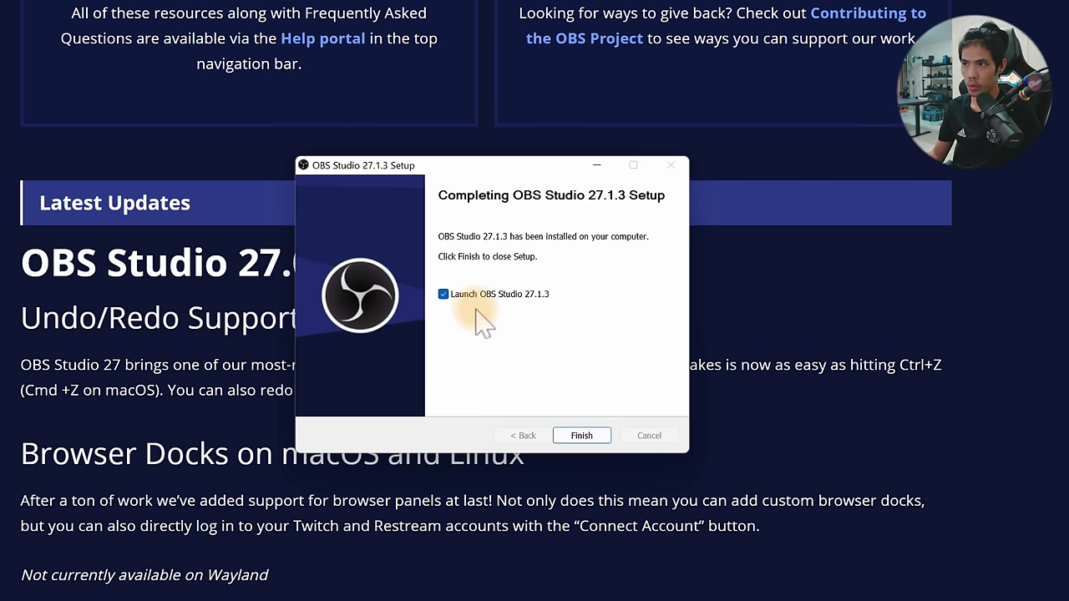
left_click(582, 438)
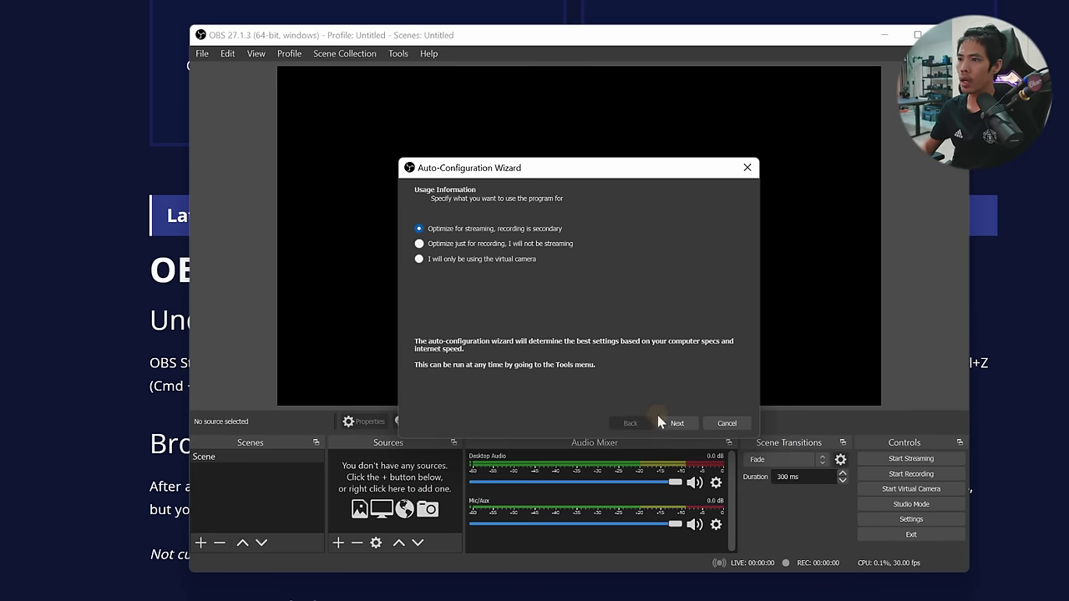
Configure the Auto-Configuration Wizard for streaming at 60 FPS and choose Facebook Live as the streaming service.
left_click(660, 420)
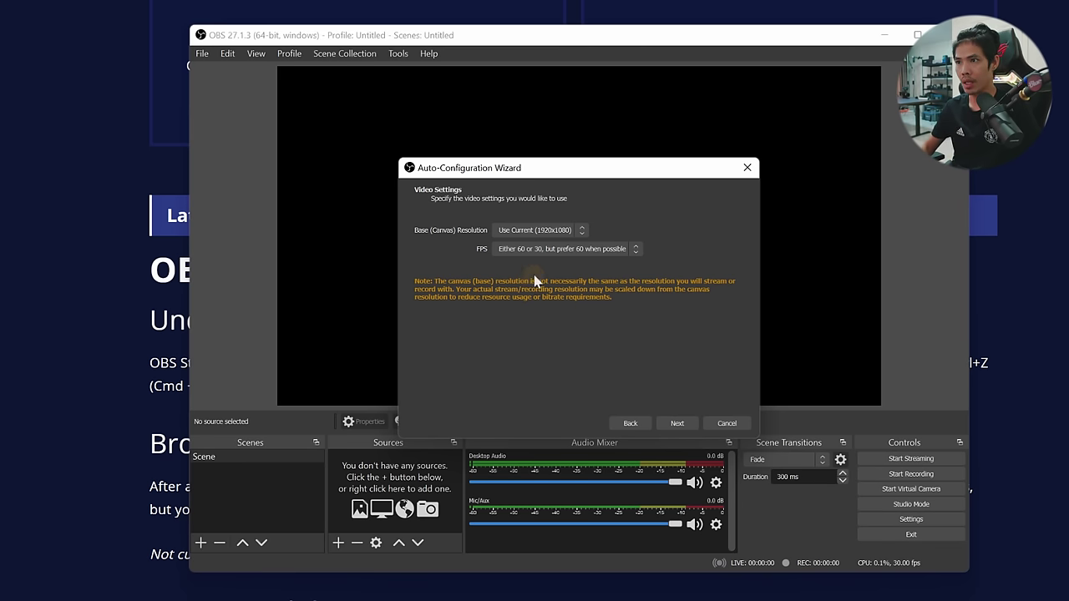
left_click(533, 252)
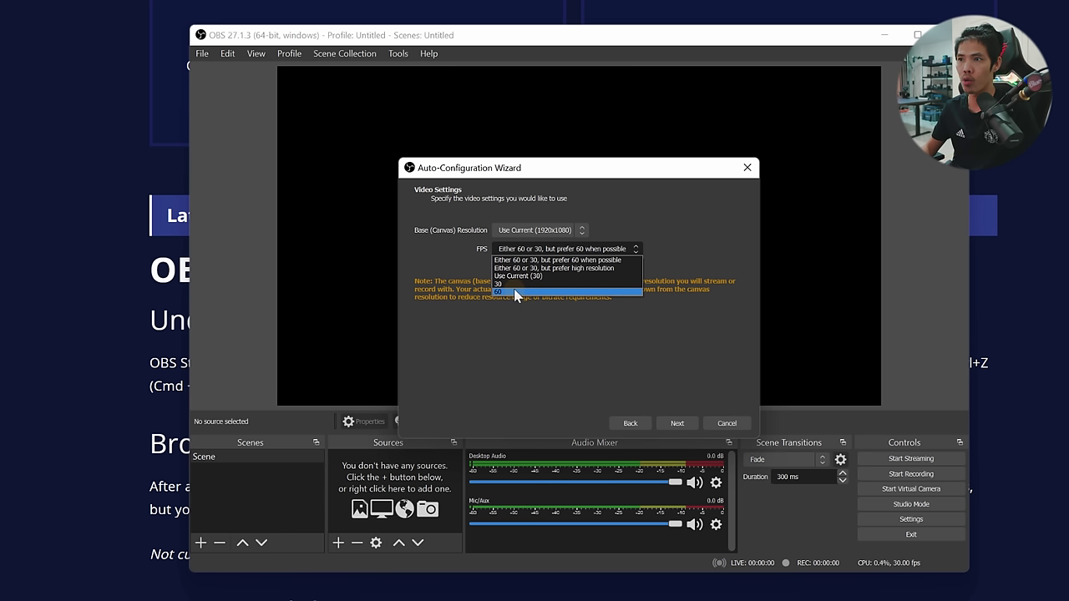
left_click(533, 260)
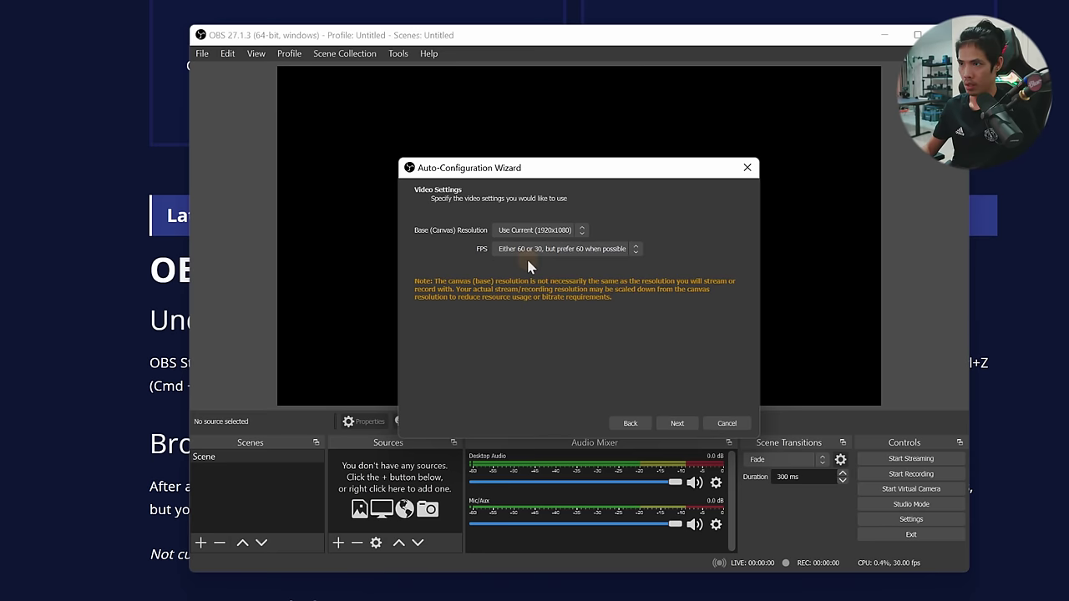
left_click(538, 251)
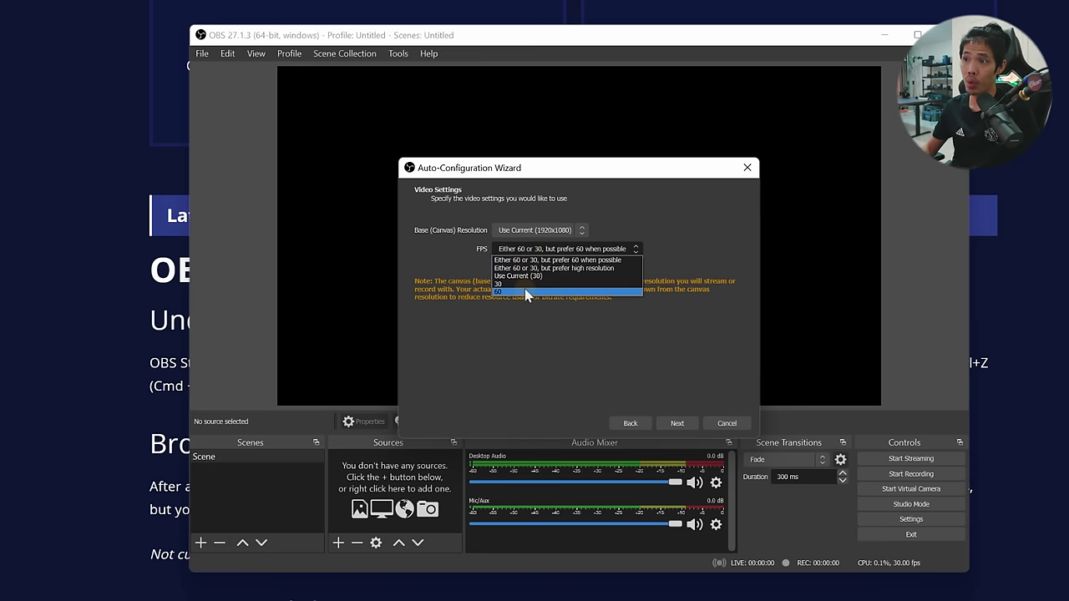
left_click(524, 288)
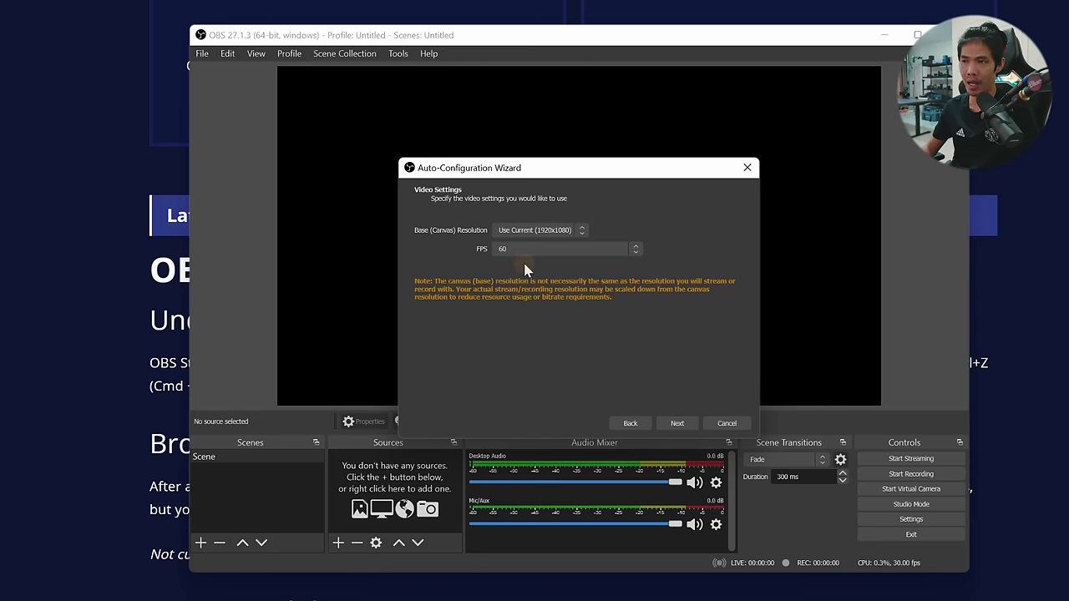
left_click(677, 422)
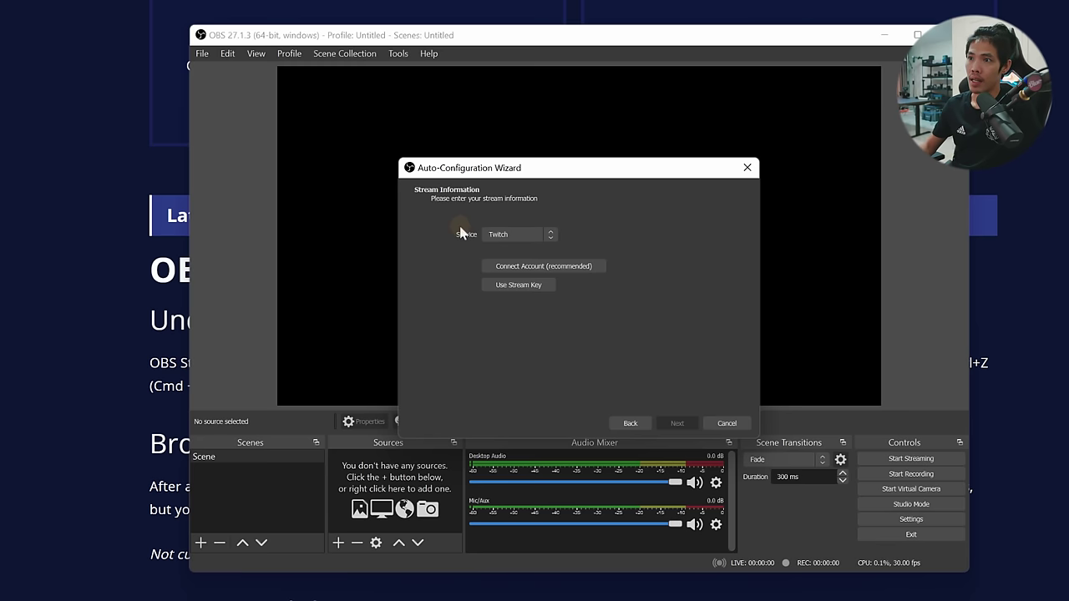
left_click(504, 234)
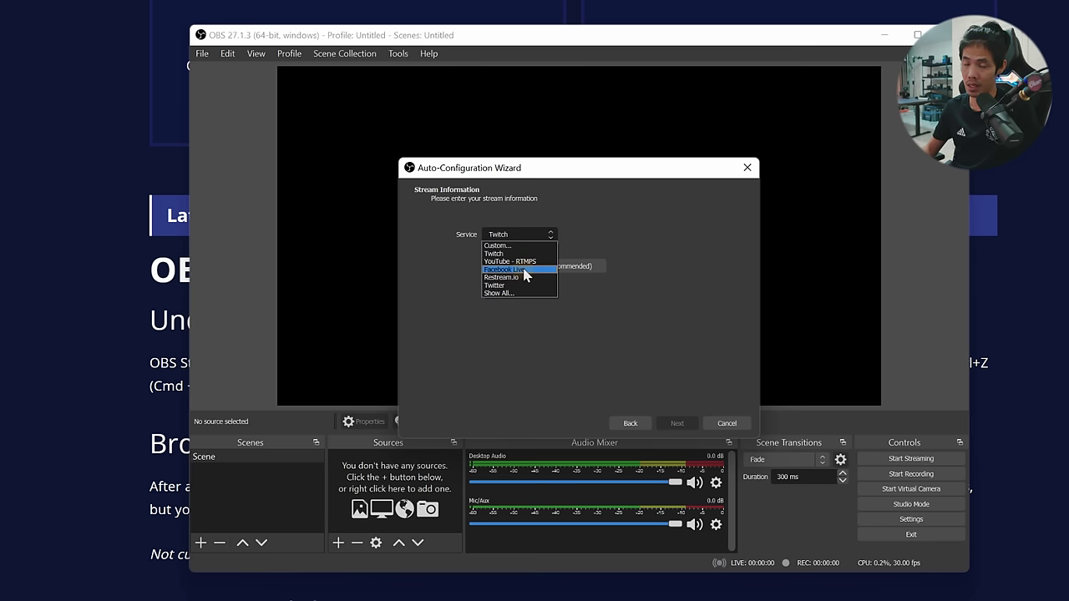
left_click(525, 270)
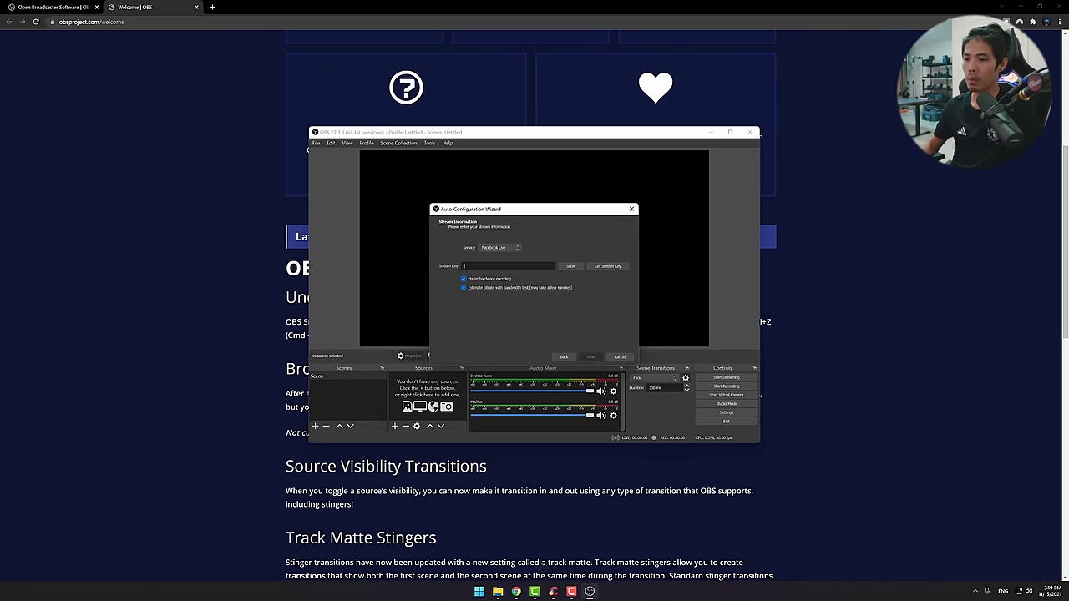
Switch to Chrome, go to the managed gaming creator page on Facebook, and start creating a live video there.
left_click(517, 591)
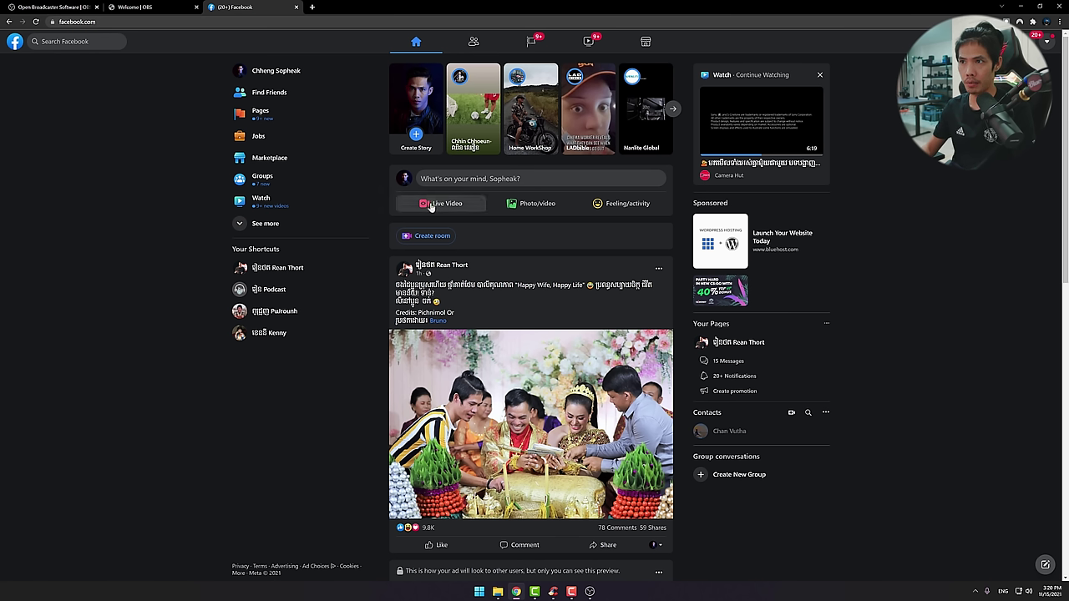
left_click(293, 310)
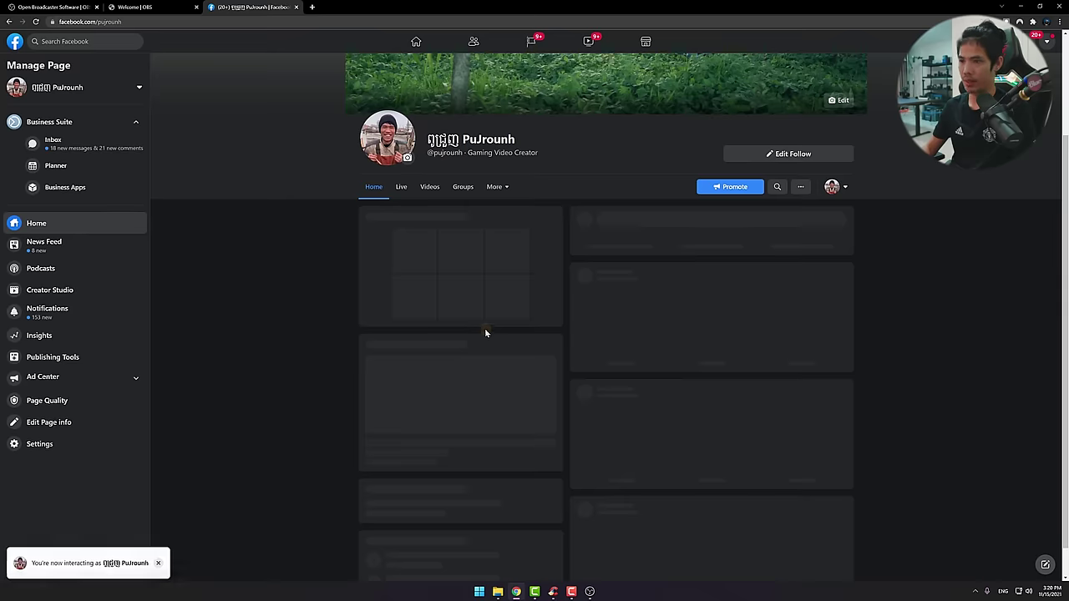
scroll(534, 335, "down", 1)
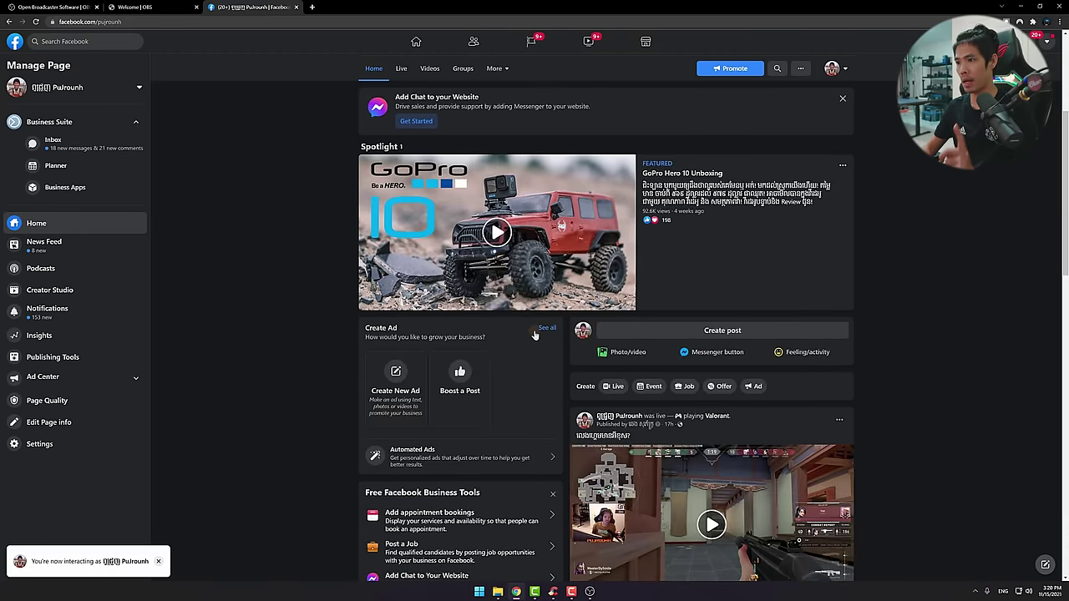
scroll(618, 359, "down", 1)
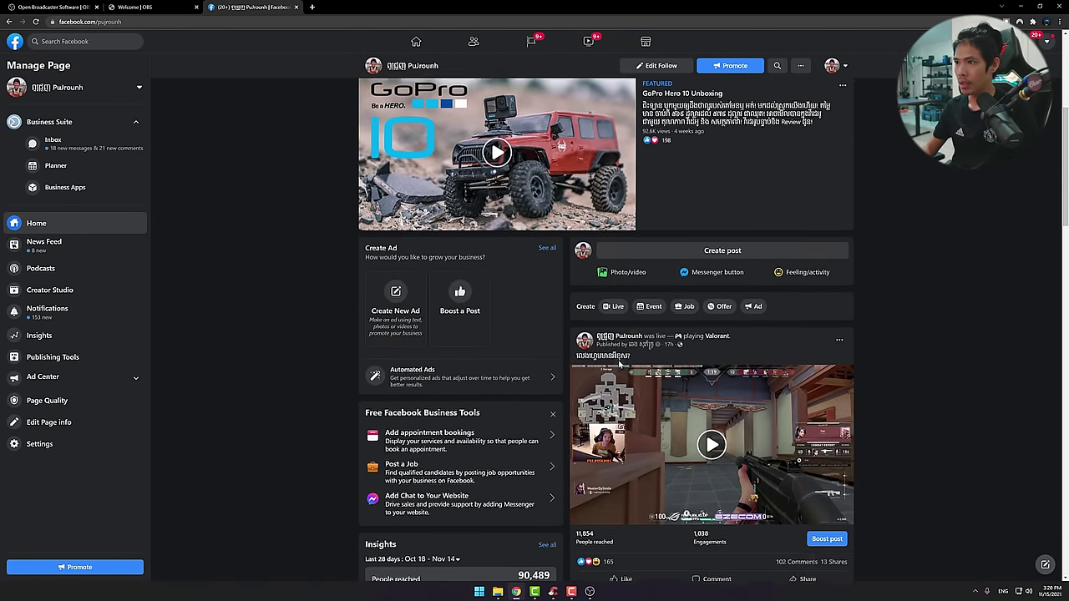
scroll(625, 378, "up", 1)
scroll(625, 379, "down", 1)
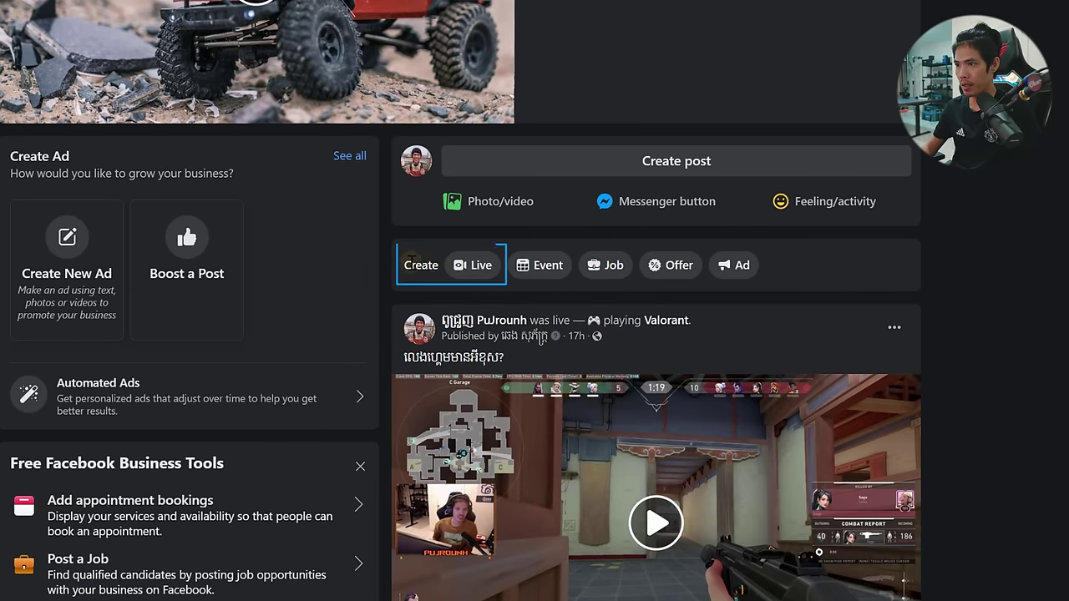
left_click(483, 270)
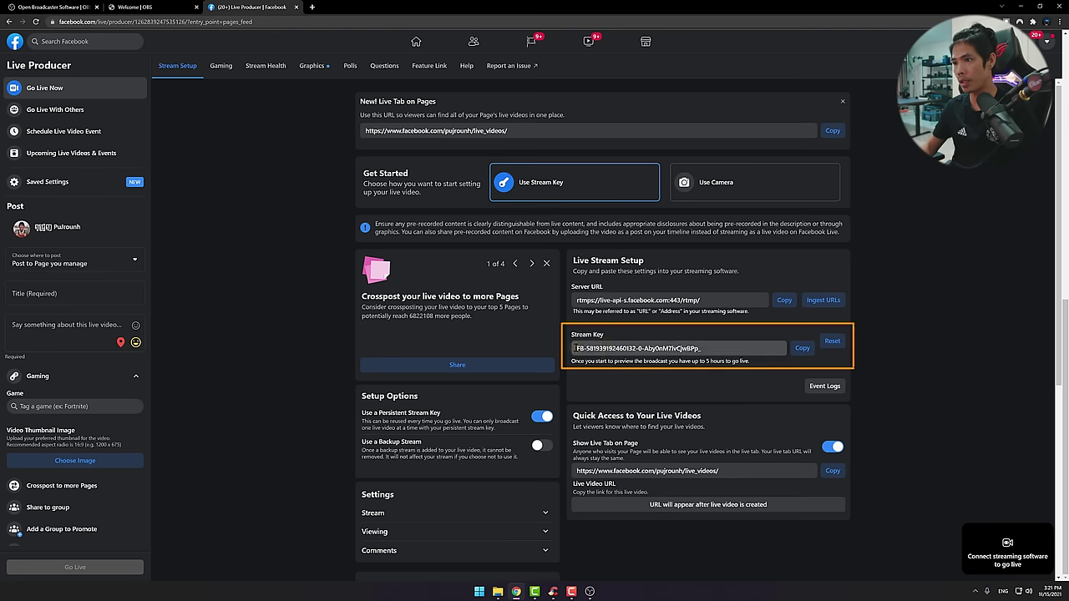
Copy the stream key from the Live Stream Setup section of Facebook Live Producer.
left_click_drag(575, 348, 724, 348)
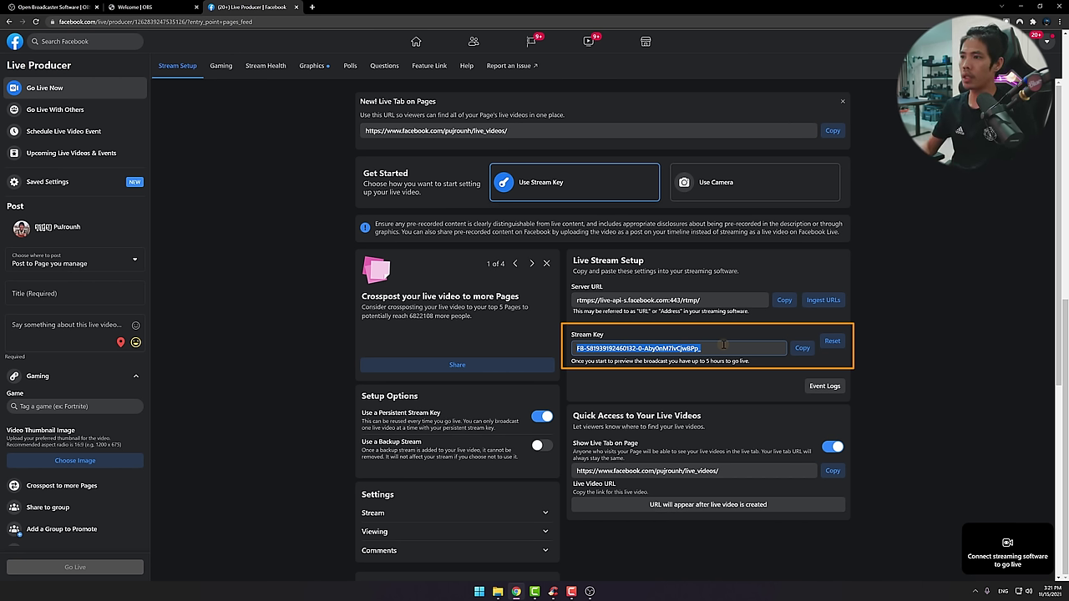
left_click(717, 348)
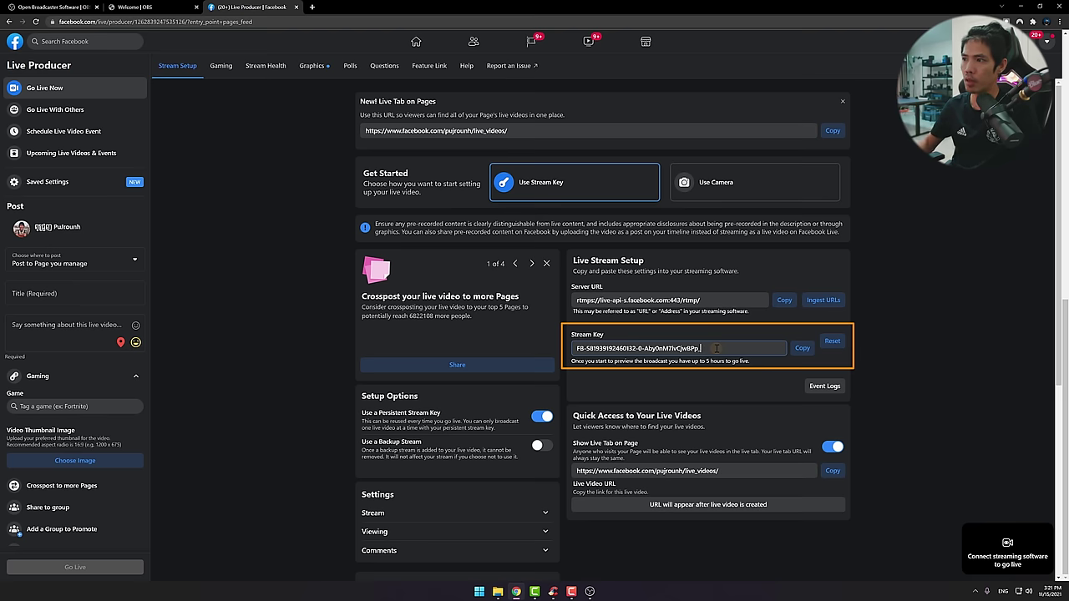
triple_click(717, 348)
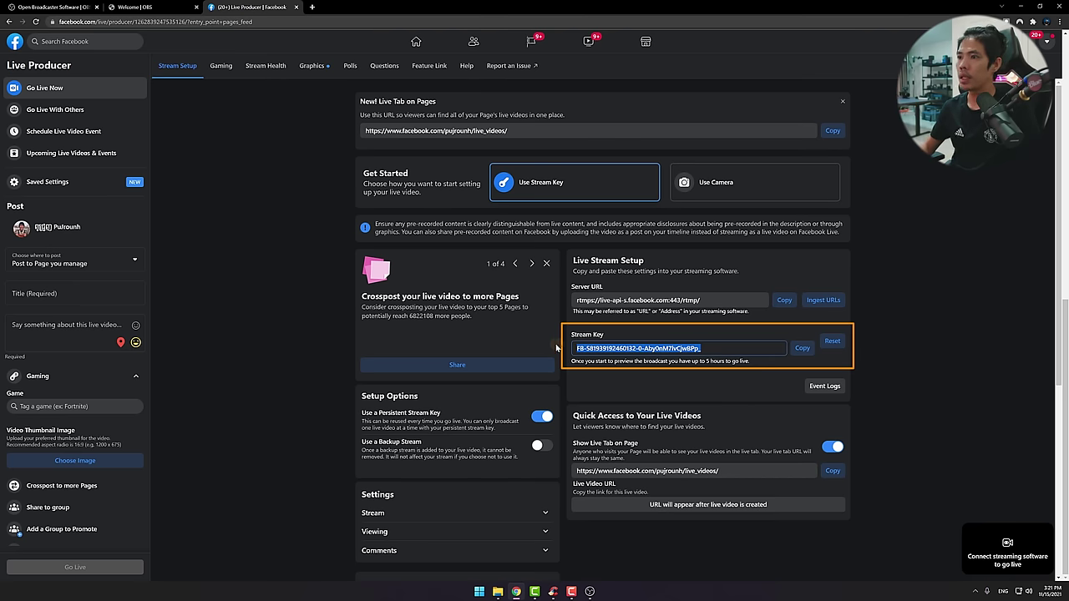
left_click(801, 349)
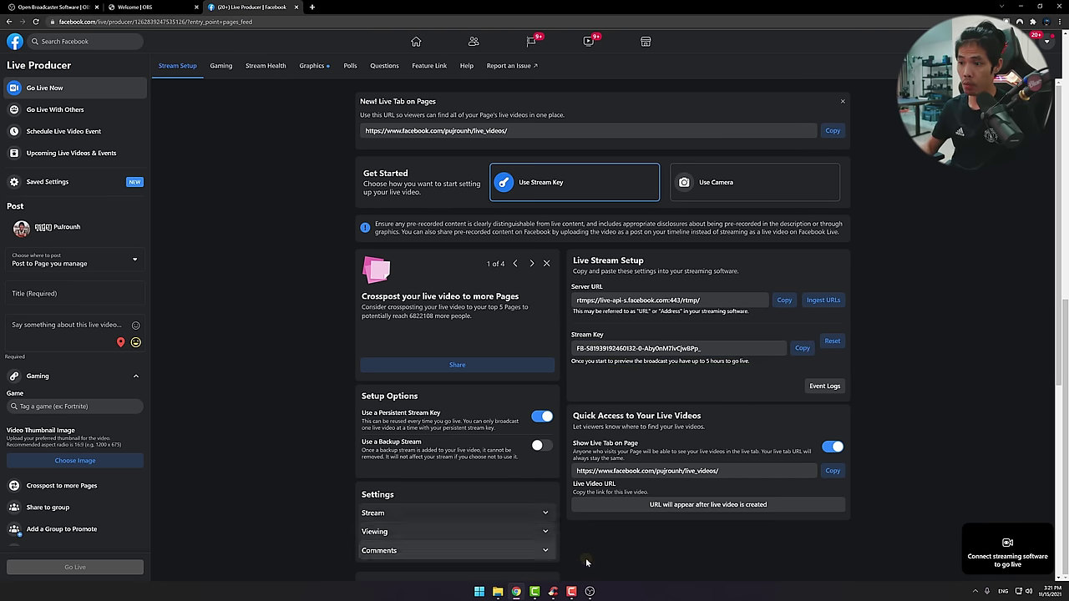
Switch back to OBS and paste the copied Facebook stream key into the wizard's Stream Key field.
left_click(589, 592)
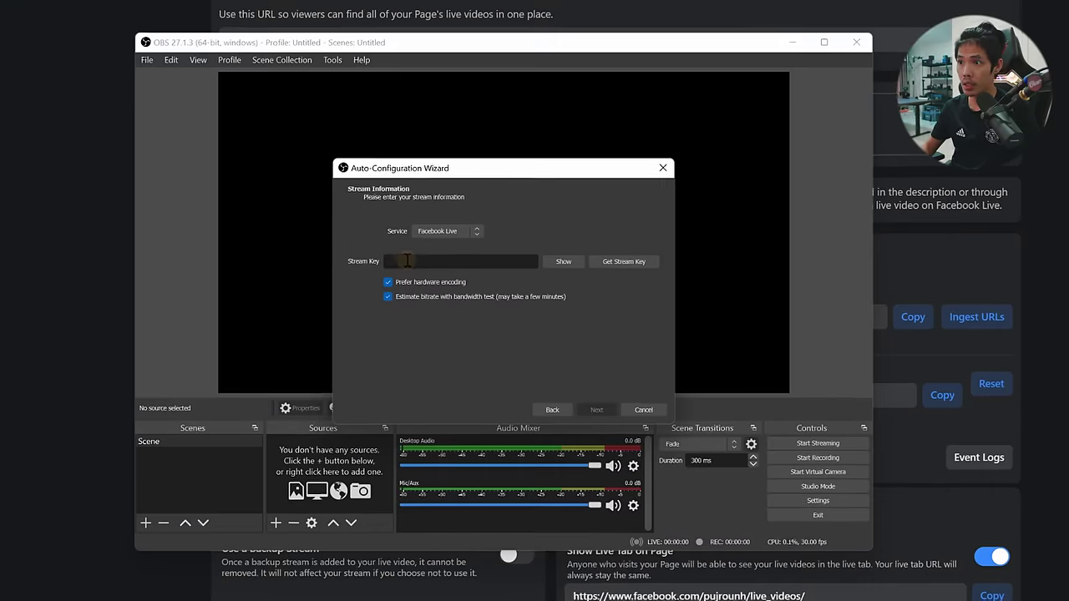
left_click(406, 261)
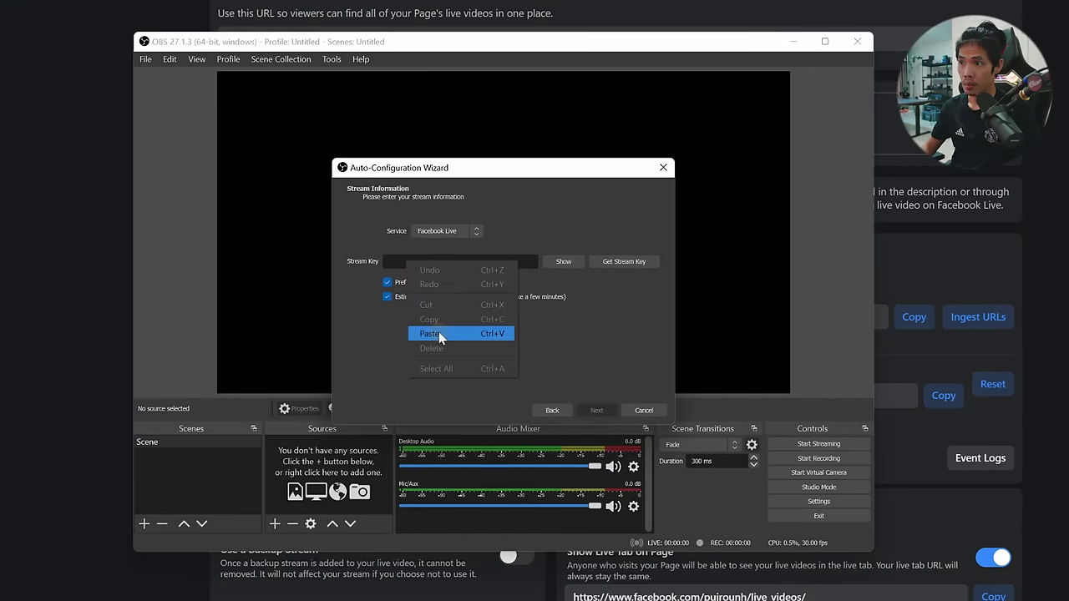
left_click(429, 333)
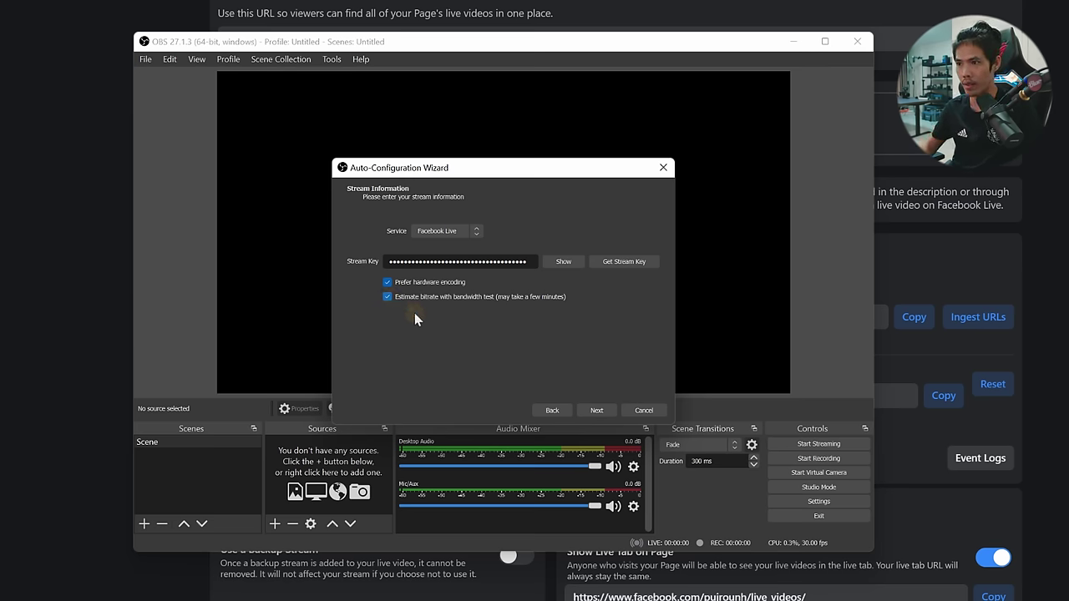
Run the wizard's bandwidth test, apply the recommended settings, and maximize the OBS window.
left_click(596, 411)
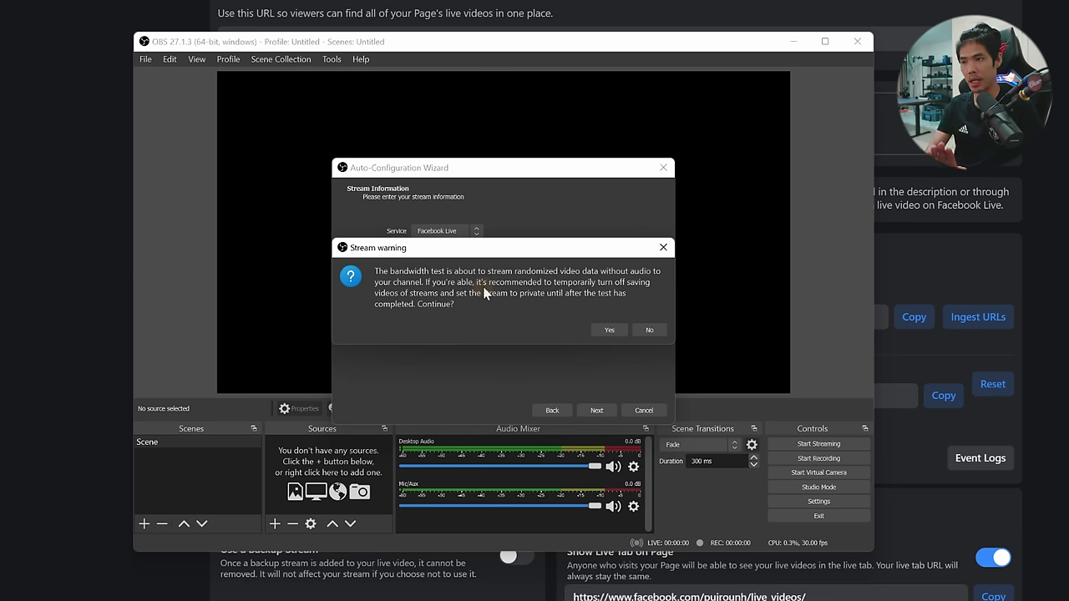
left_click(609, 330)
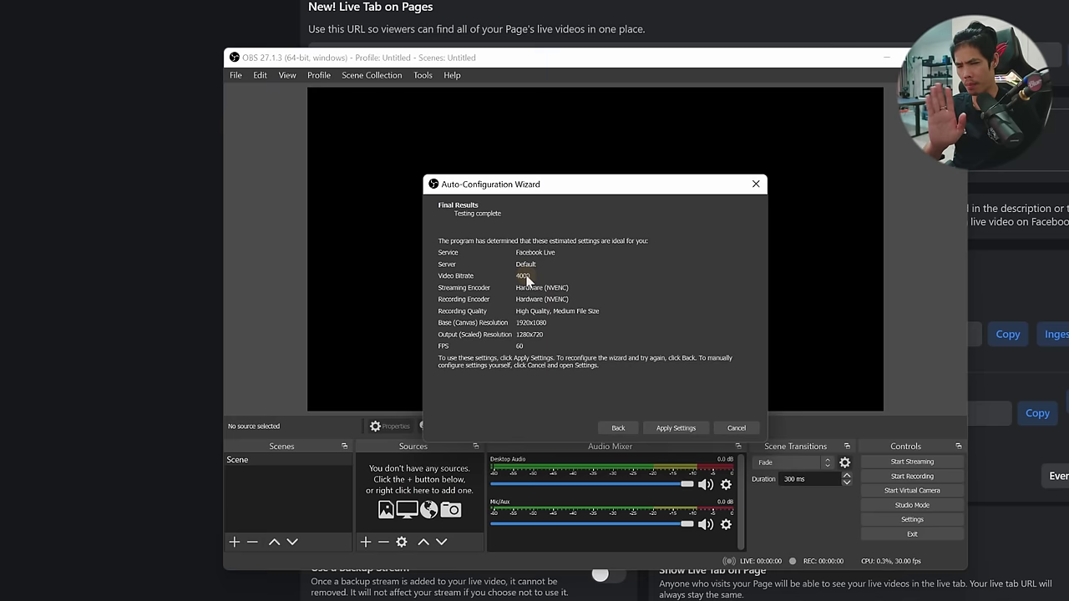
left_click(673, 427)
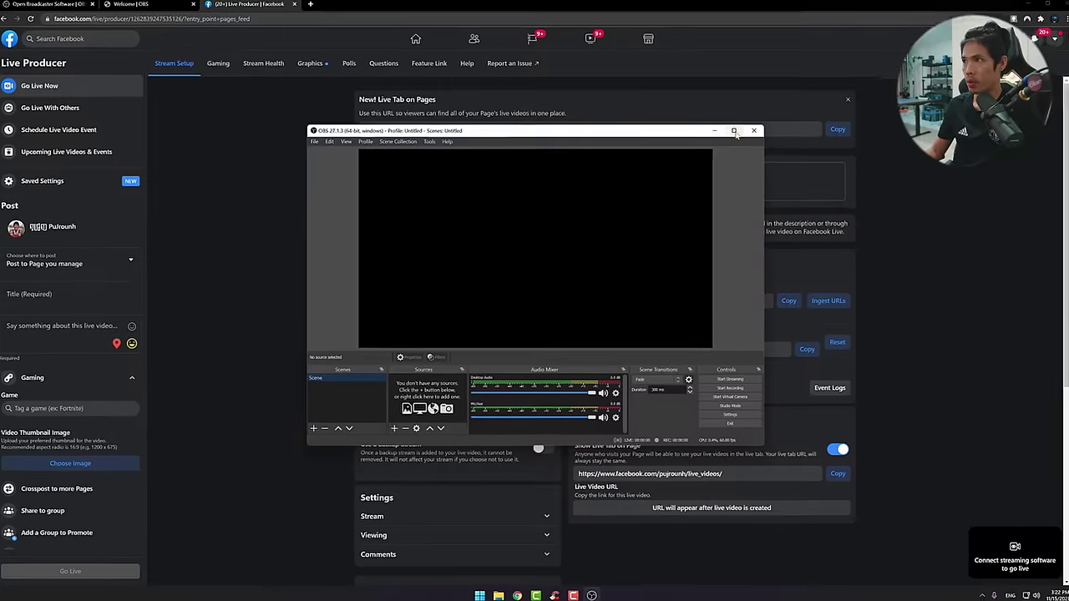
left_click(734, 132)
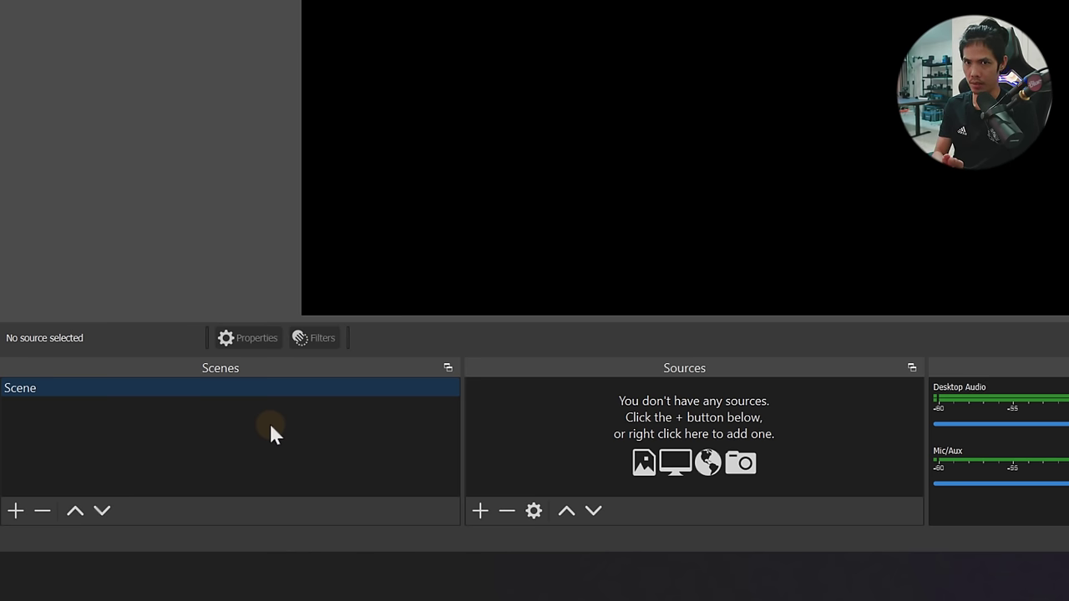
Rename the default scene as Intro.
right_click(45, 387)
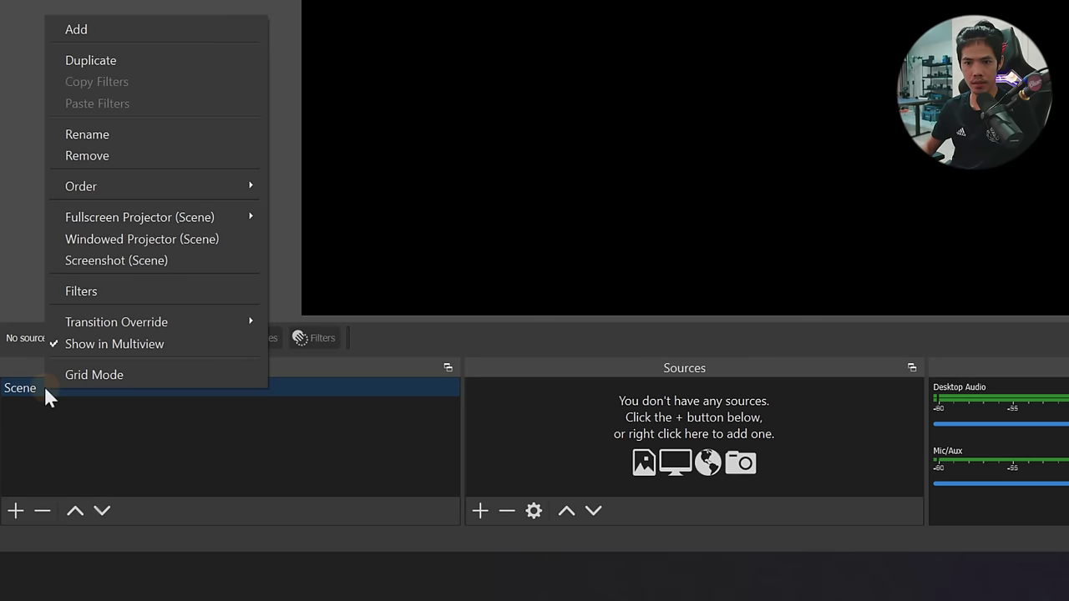
left_click(86, 135)
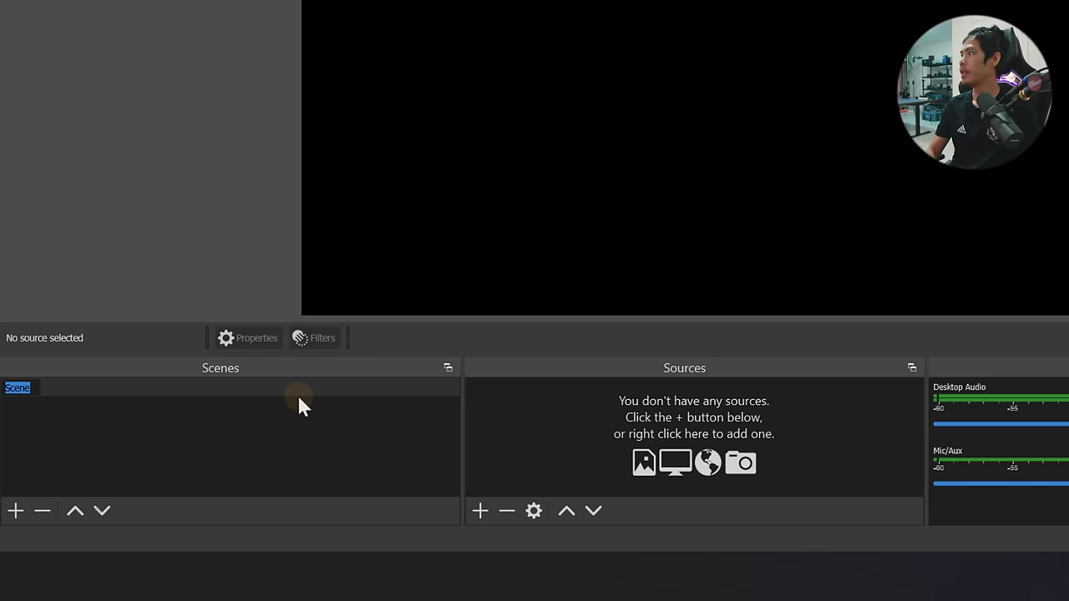
type("Intro")
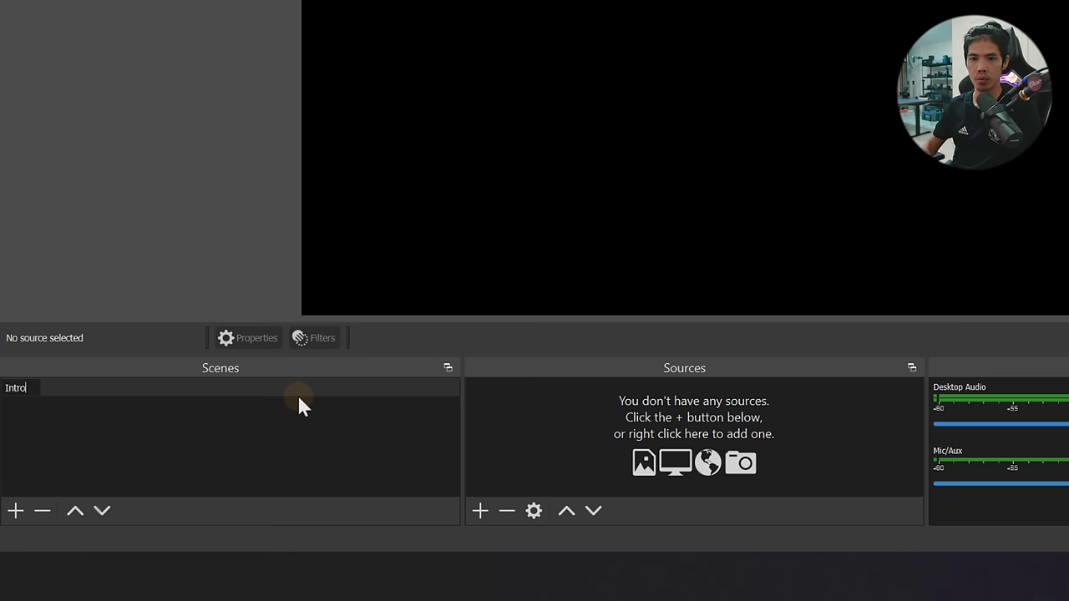
key("Return")
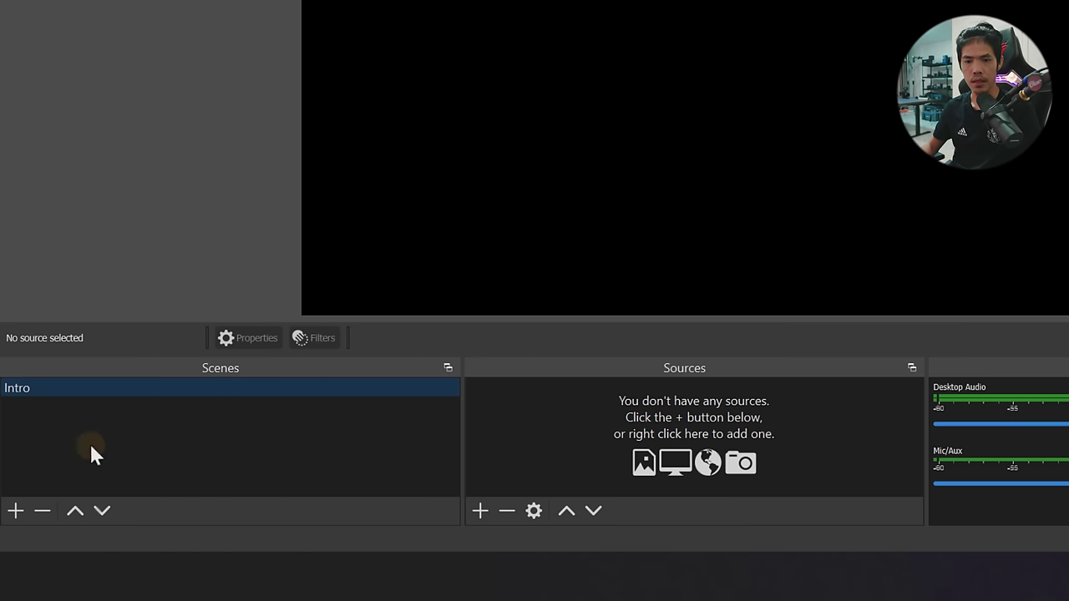
Add two scenes named Live and Outro, keeping Outro last in the scene order.
left_click(15, 511)
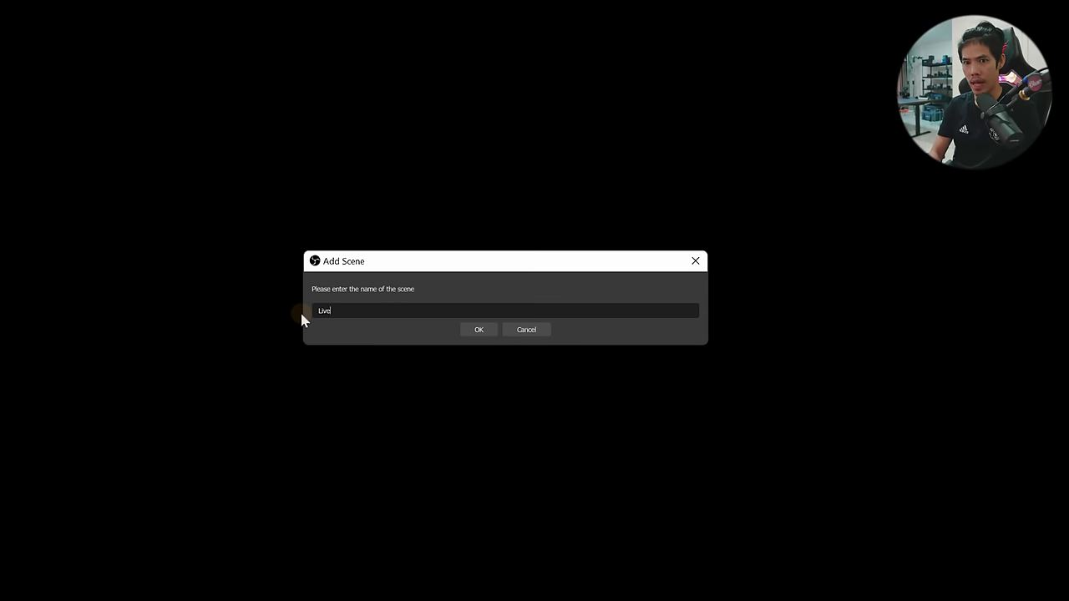
key("Return")
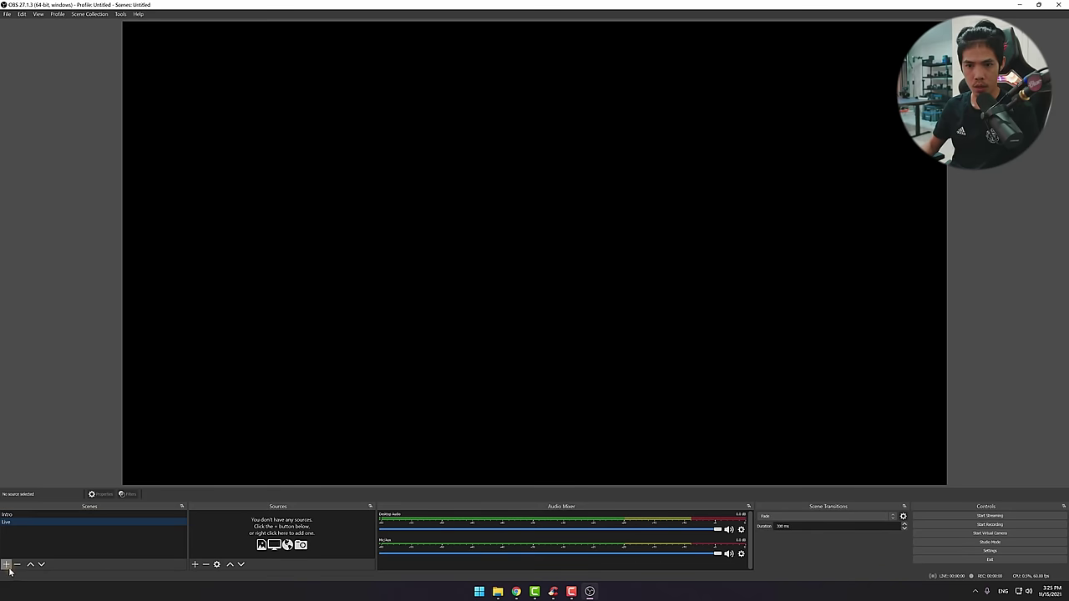
left_click(6, 564)
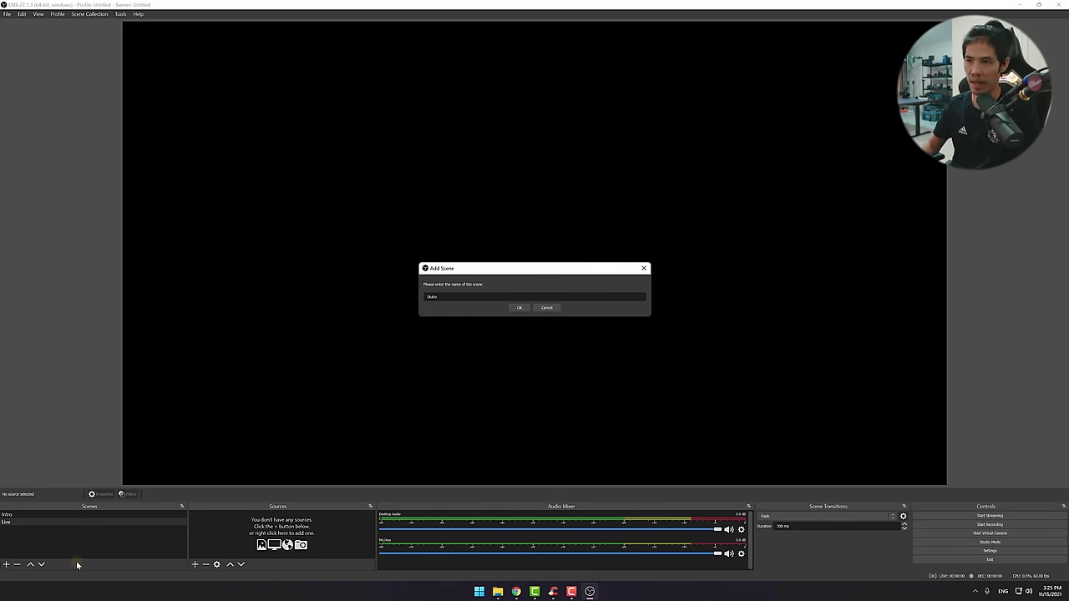
left_click(519, 308)
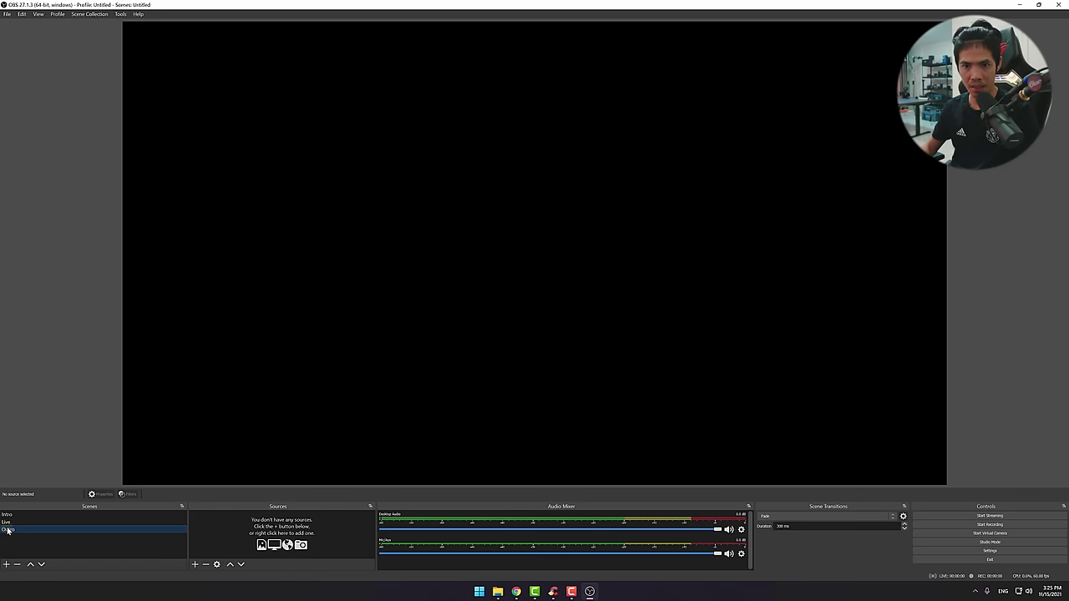
left_click(31, 564)
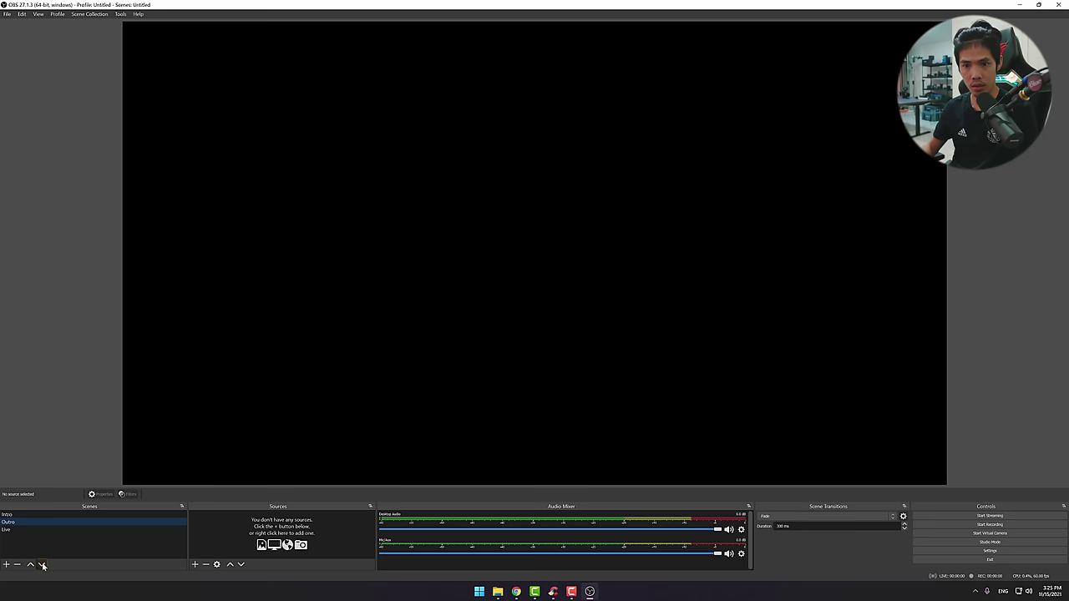
left_click(41, 565)
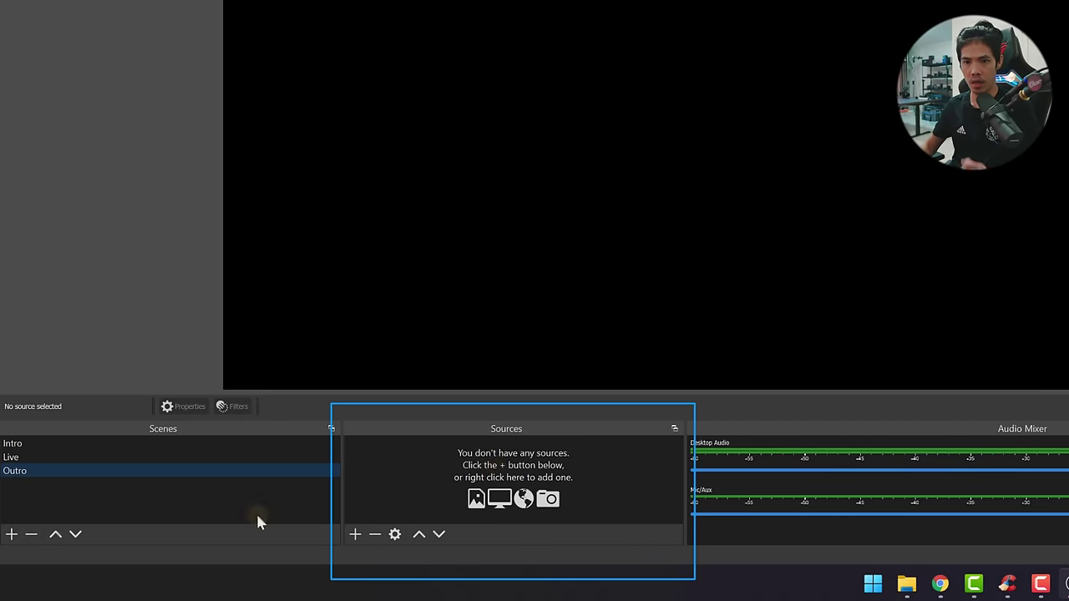
Add a new visible Video Capture Device source named Webcam to the Intro scene.
left_click(157, 445)
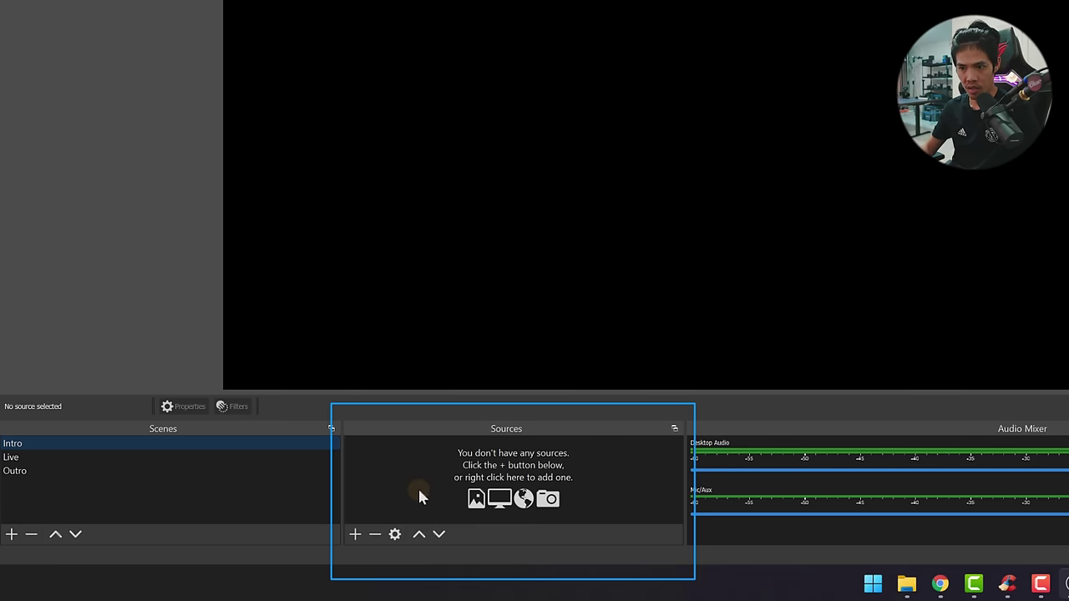
left_click(354, 534)
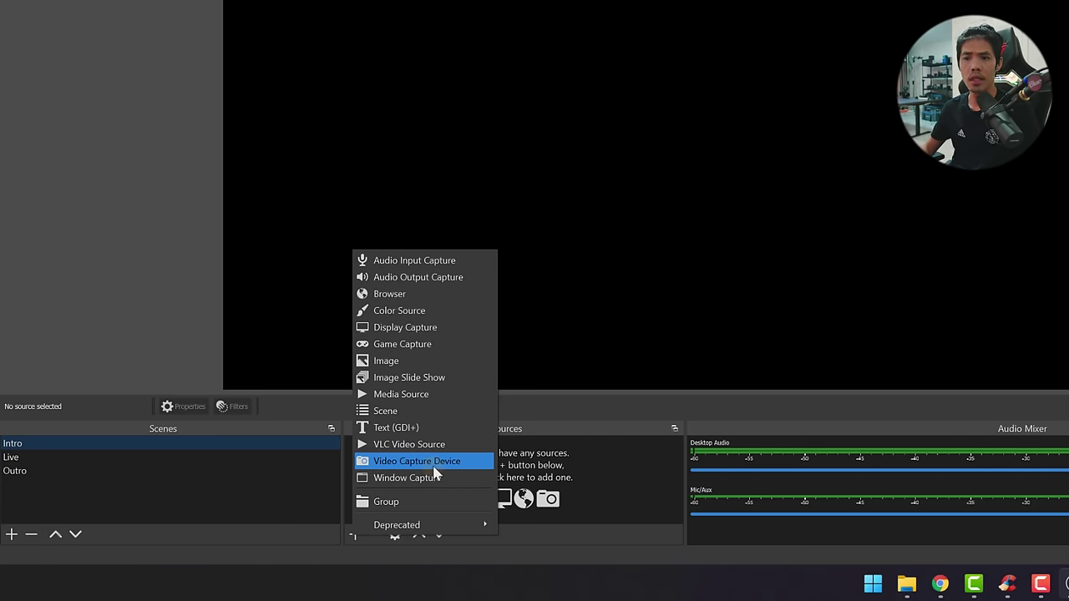
left_click(434, 464)
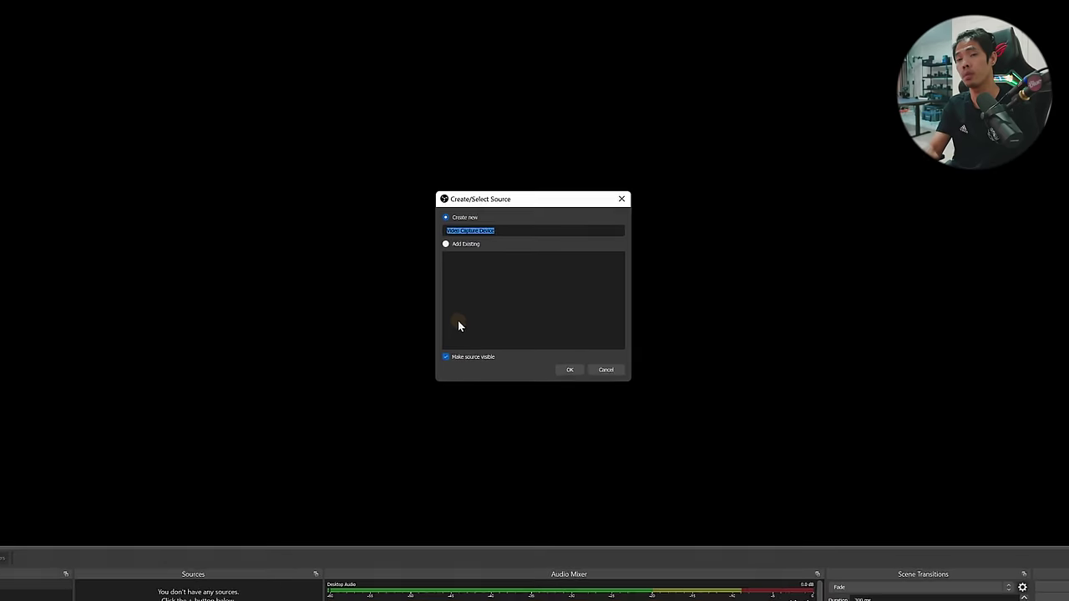
type("Webcam")
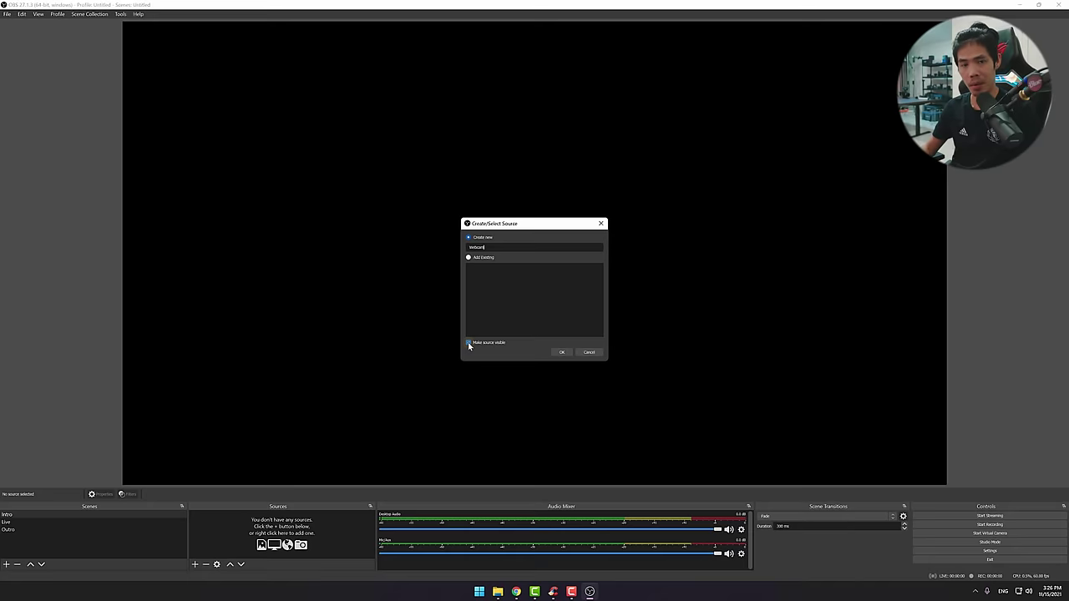
left_click(564, 353)
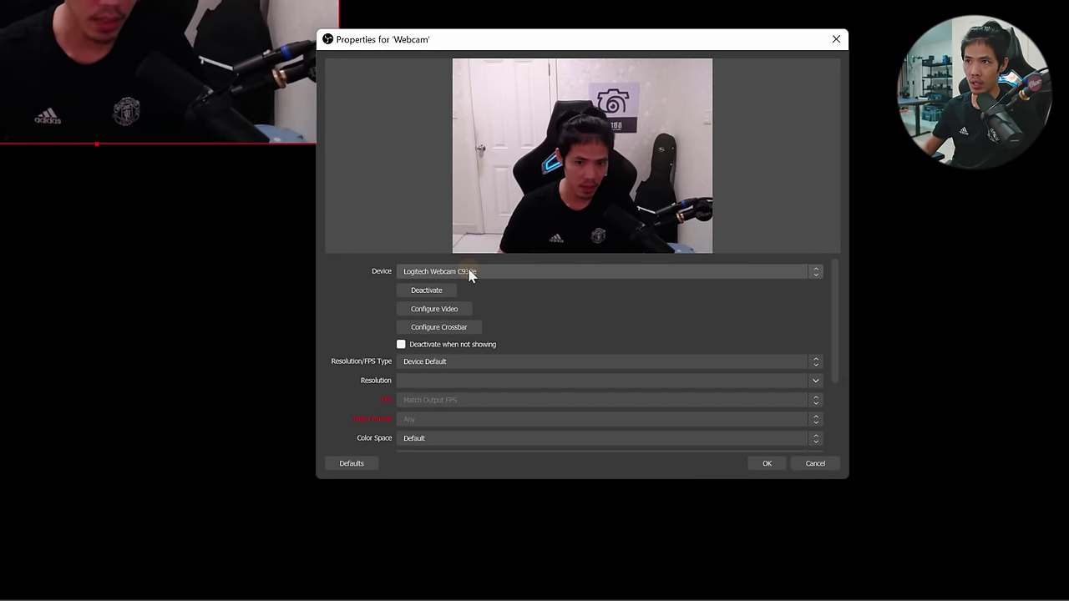
Keep Logitech Webcam C930e as the Webcam source's device, leave vertical flipping off, and accept the properties.
left_click(463, 275)
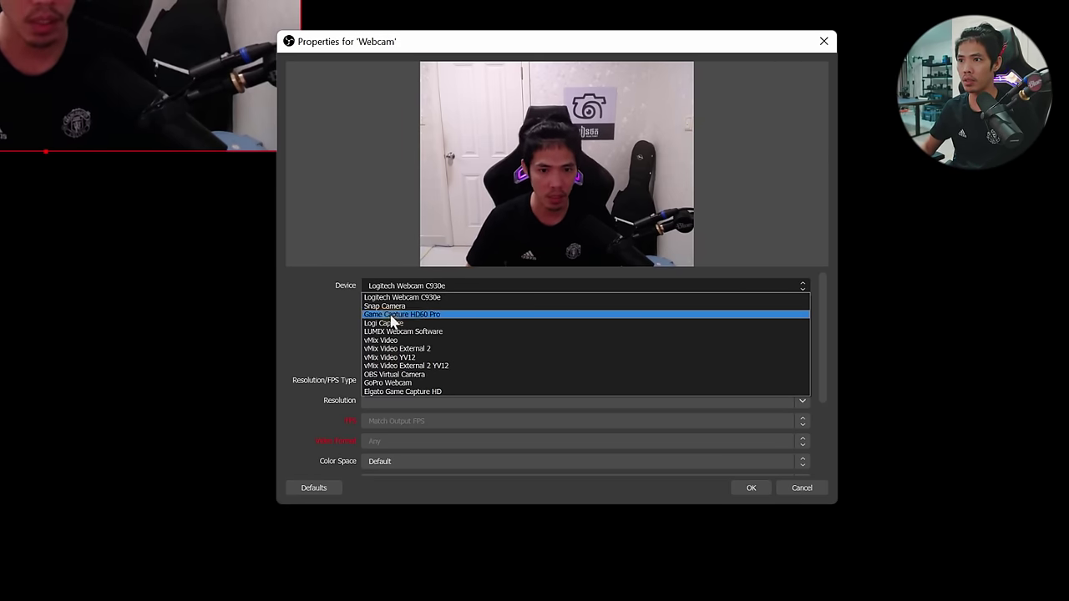
left_click(421, 297)
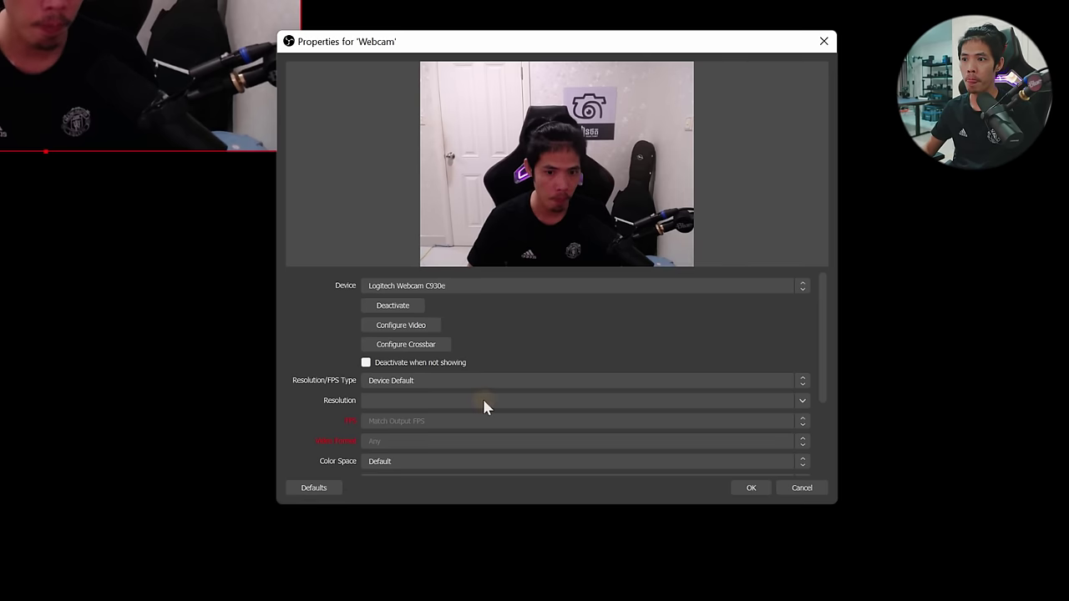
scroll(483, 401, "down", 2)
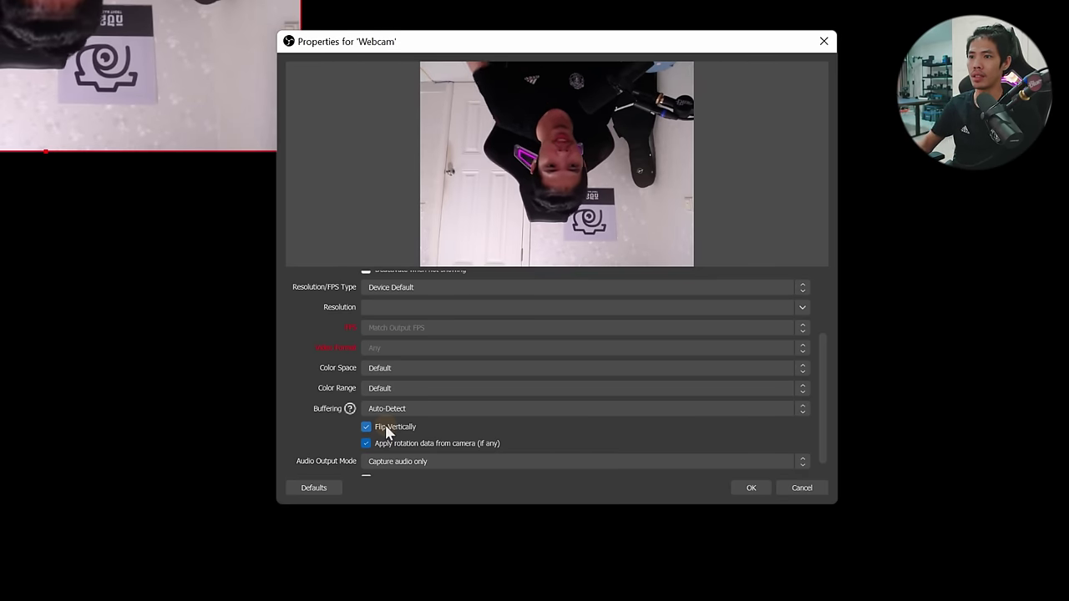
left_click(387, 430)
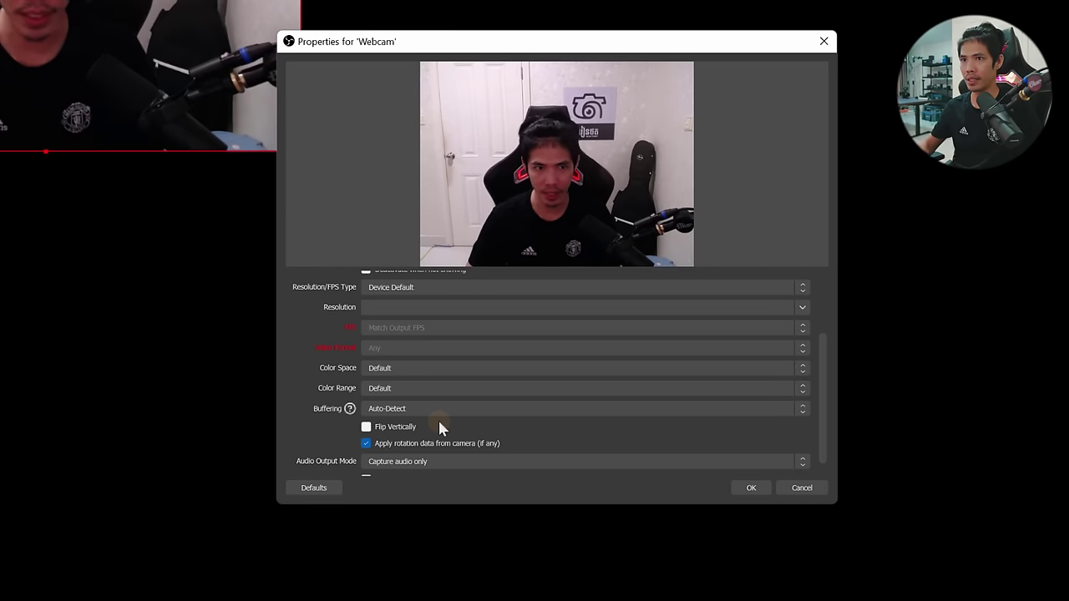
scroll(438, 421, "down", 1)
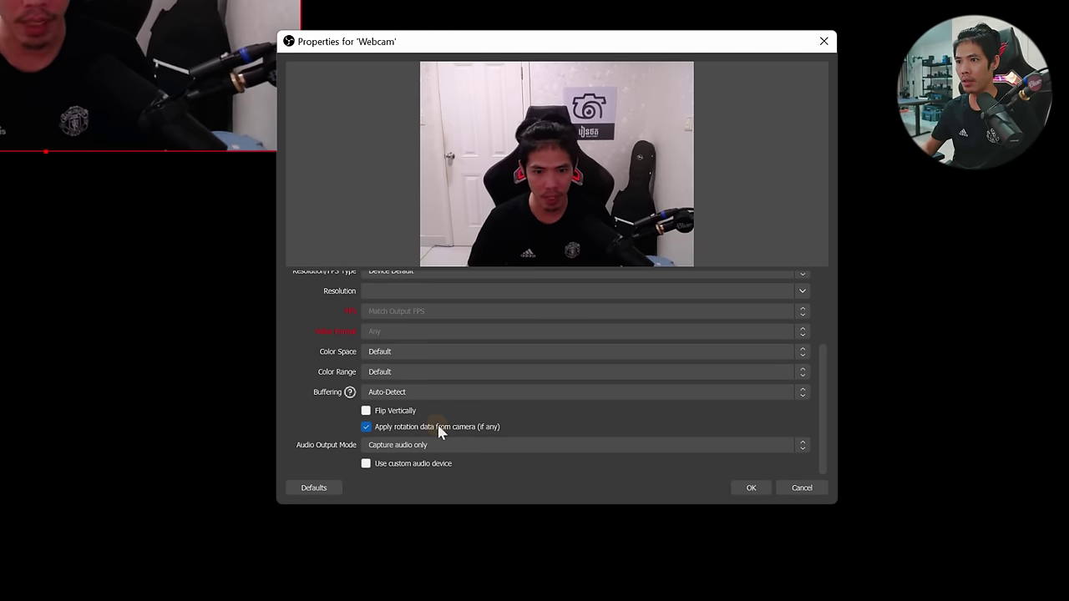
left_click(762, 490)
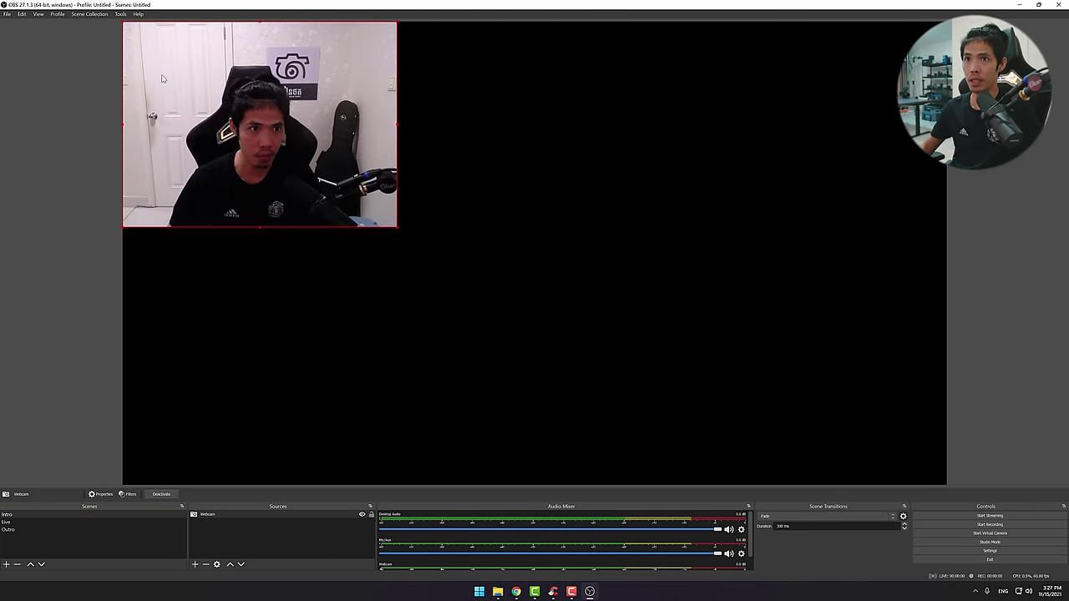
Enlarge the webcam image to the full canvas height and centre it horizontally on the canvas.
left_click_drag(213, 116, 421, 192)
left_click_drag(603, 305, 834, 472)
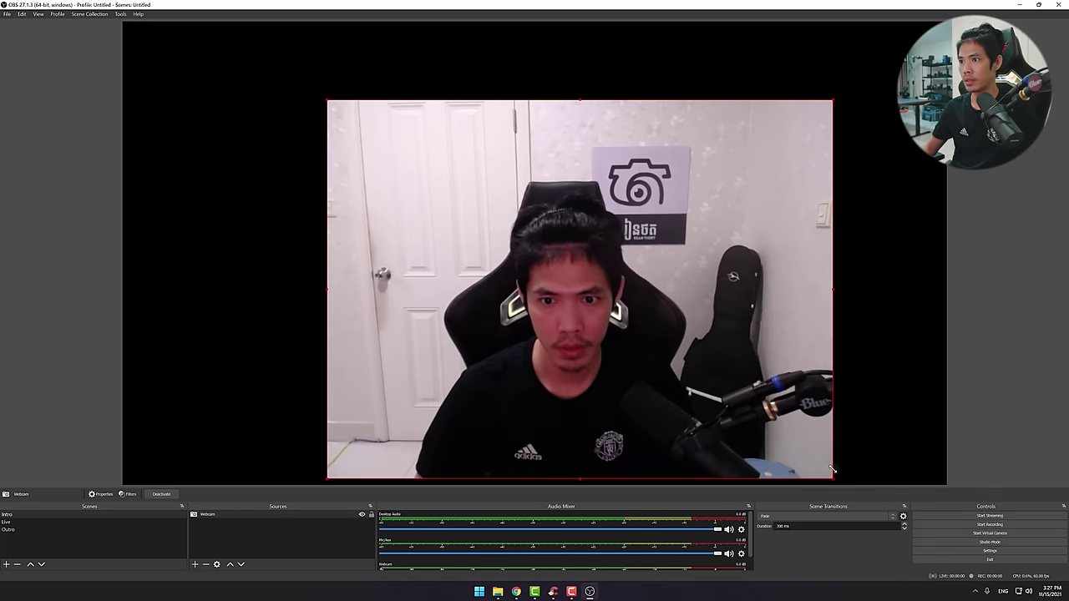
left_click_drag(694, 370, 542, 291)
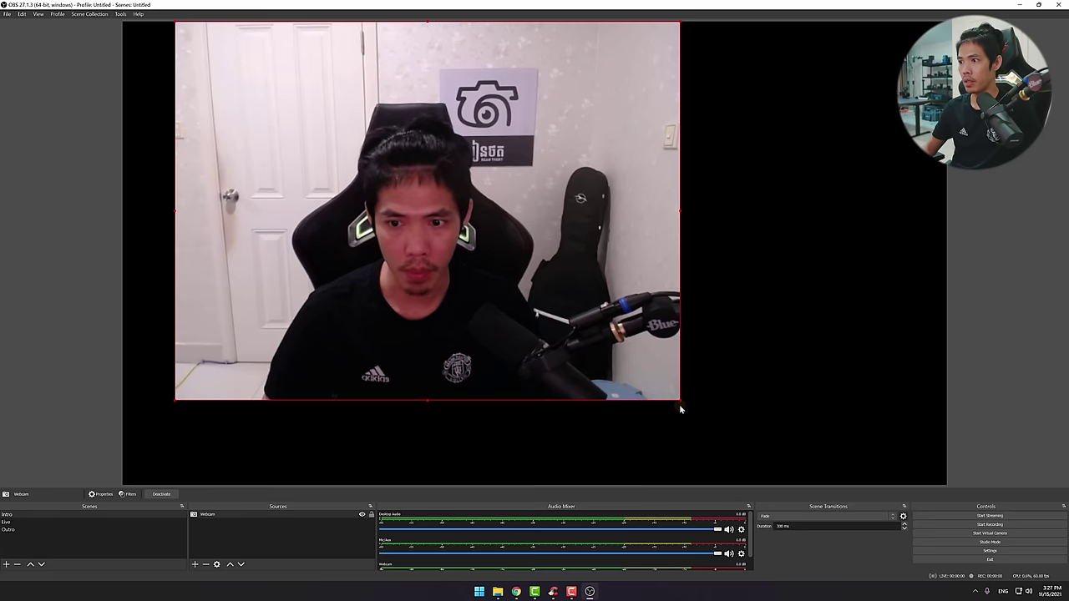
left_click_drag(682, 401, 799, 463)
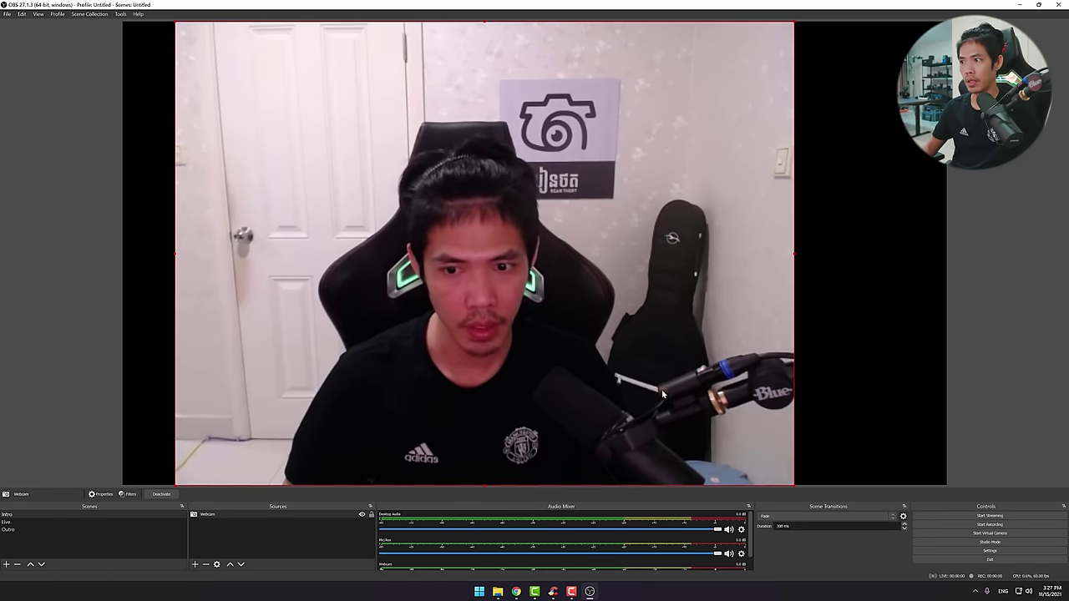
left_click_drag(704, 414, 726, 412)
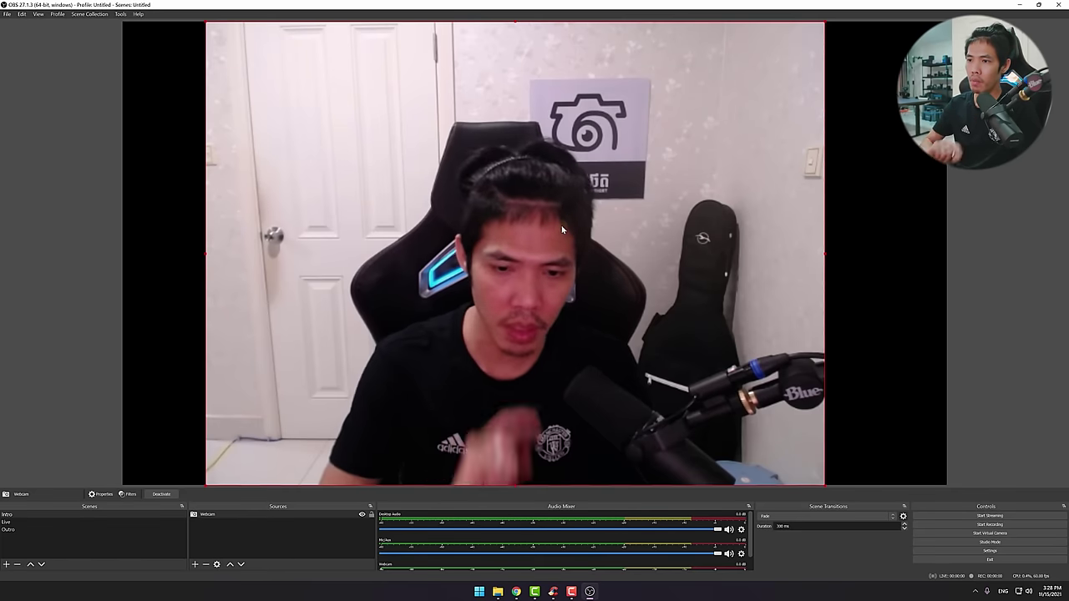
Select the Intro scene's Webcam source and crop its upper edge to just above the wall sign.
left_click(140, 515)
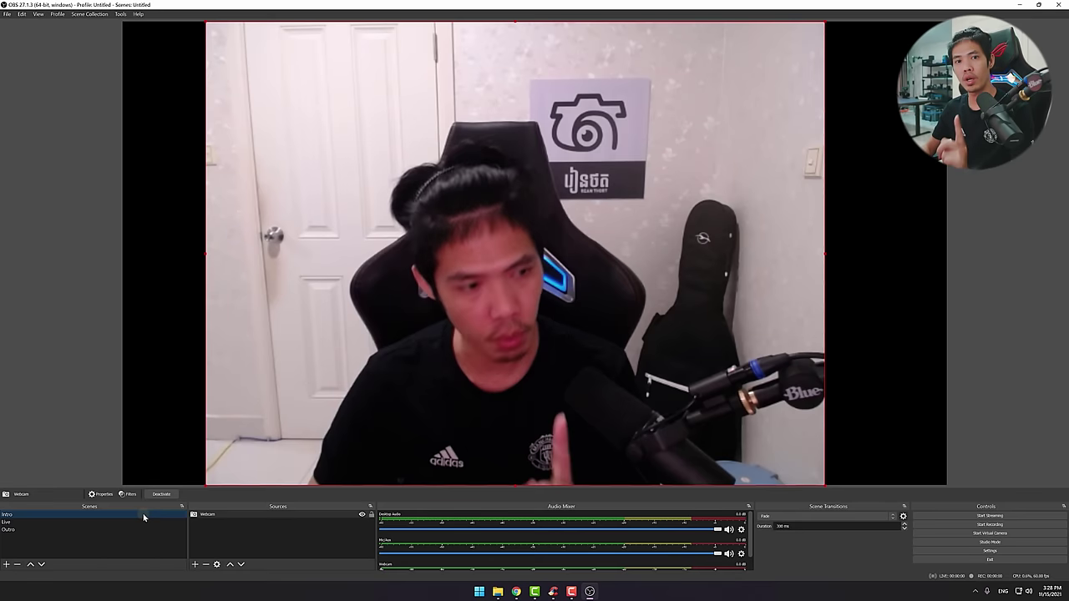
left_click(241, 516)
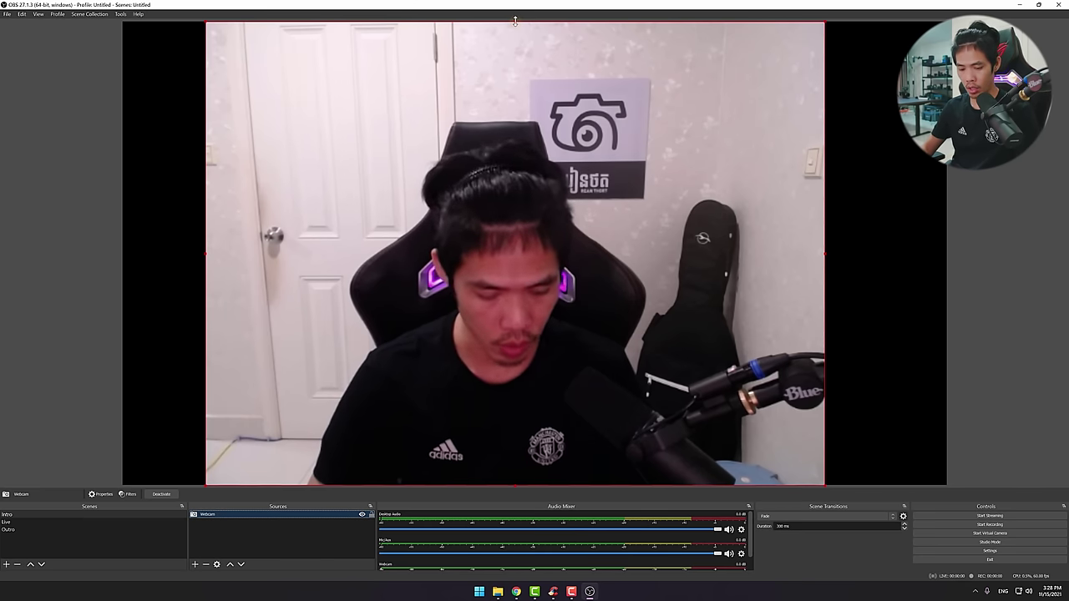
key("alt")
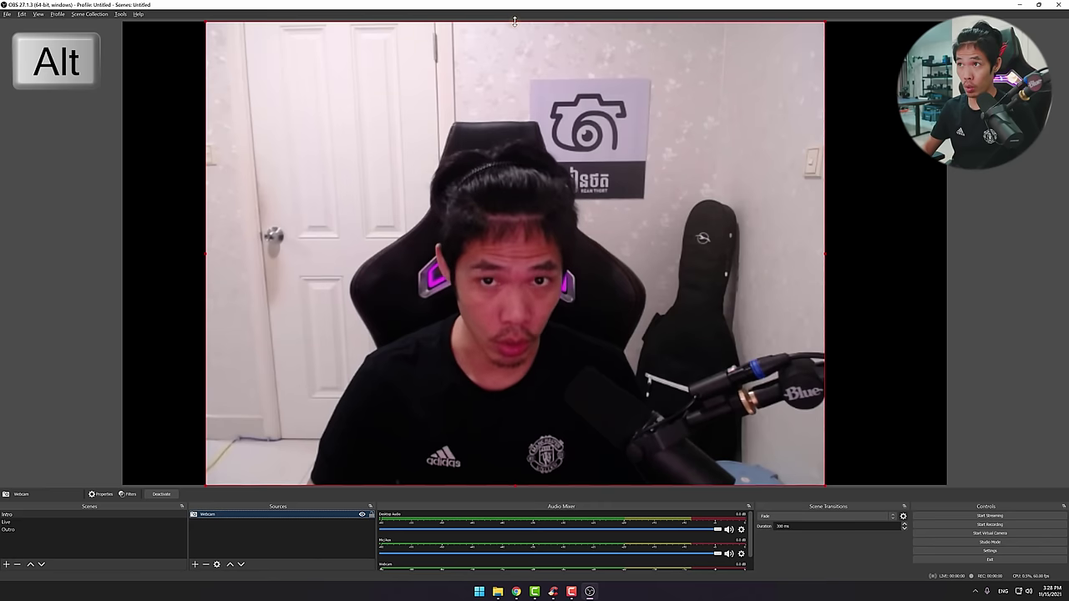
left_click_drag(514, 21, 512, 73)
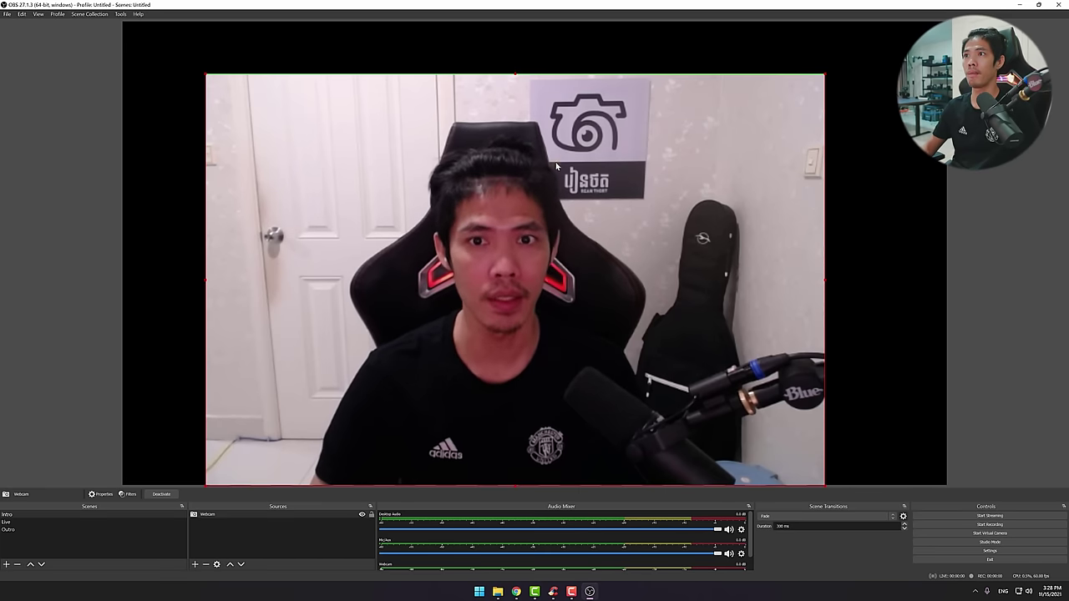
Align the cropped webcam image with the canvas's upper-left corner, scale it to the full canvas width, and shift it slightly upward.
left_click_drag(475, 183, 398, 136)
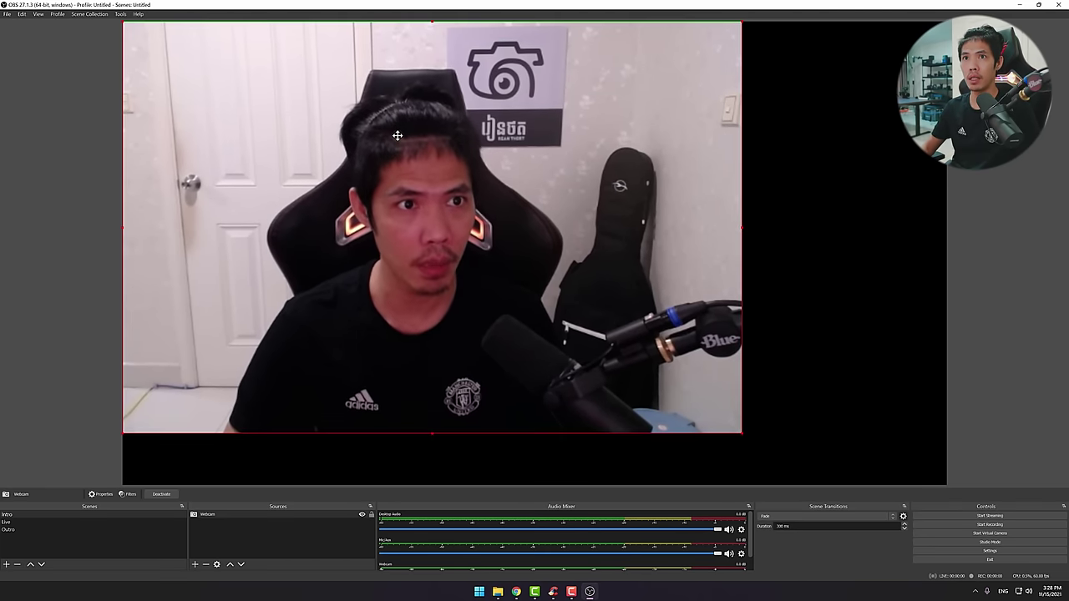
left_click_drag(741, 434, 942, 530)
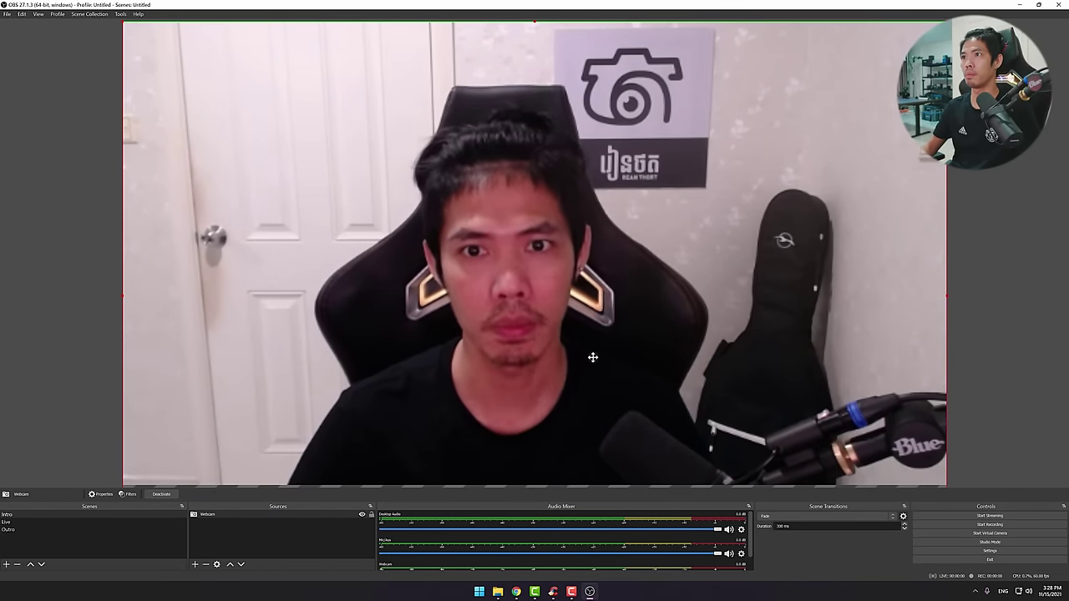
left_click_drag(592, 358, 592, 343)
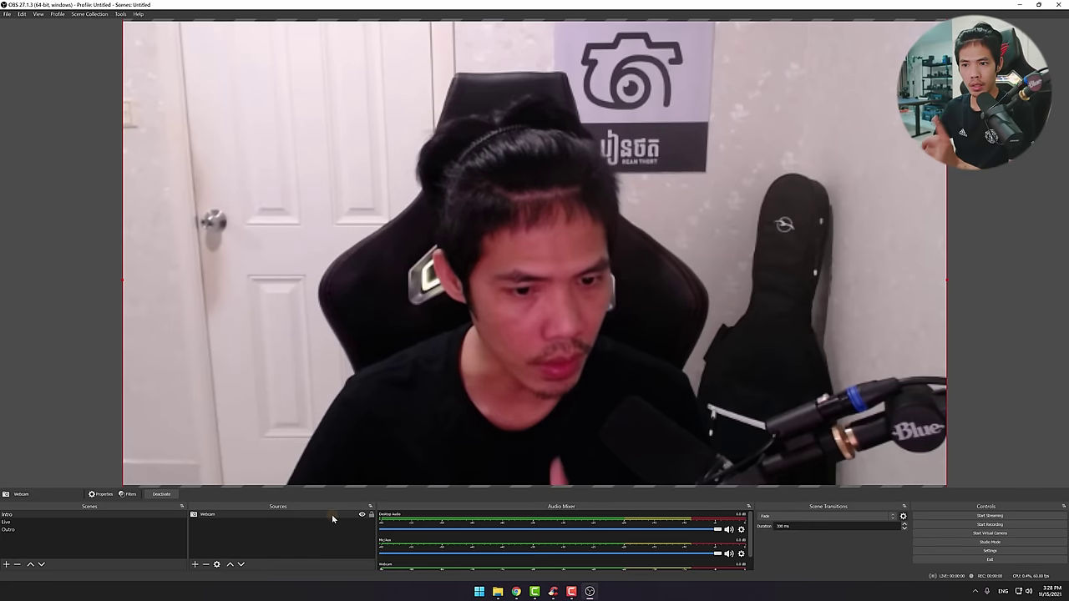
left_click(293, 540)
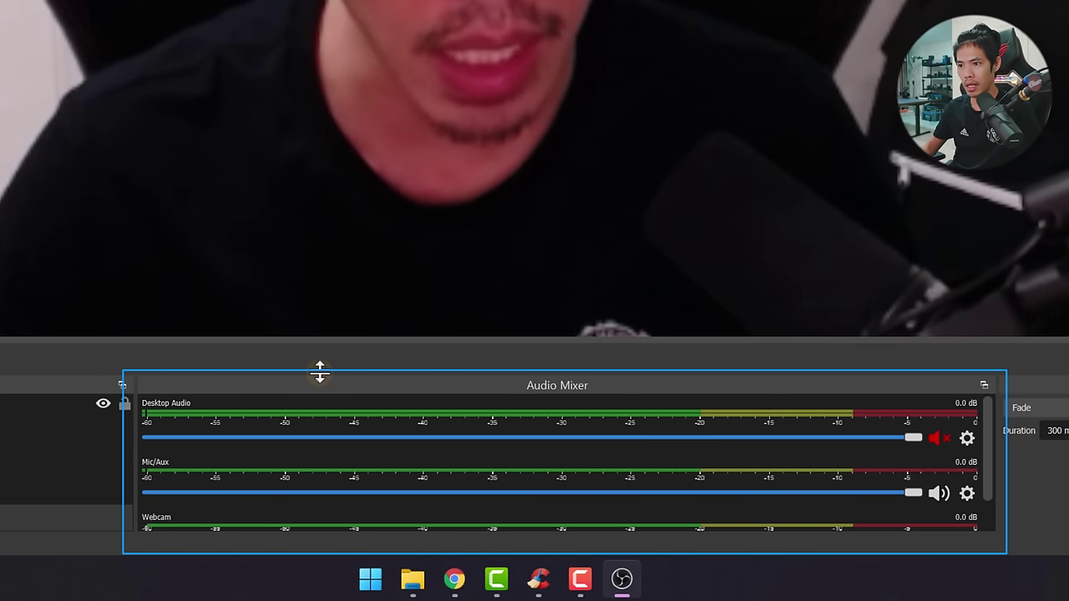
Enlarge the Audio Mixer area upward until the Desktop Audio, Mic/Aux and Webcam channels all fit.
left_click_drag(320, 373, 320, 238)
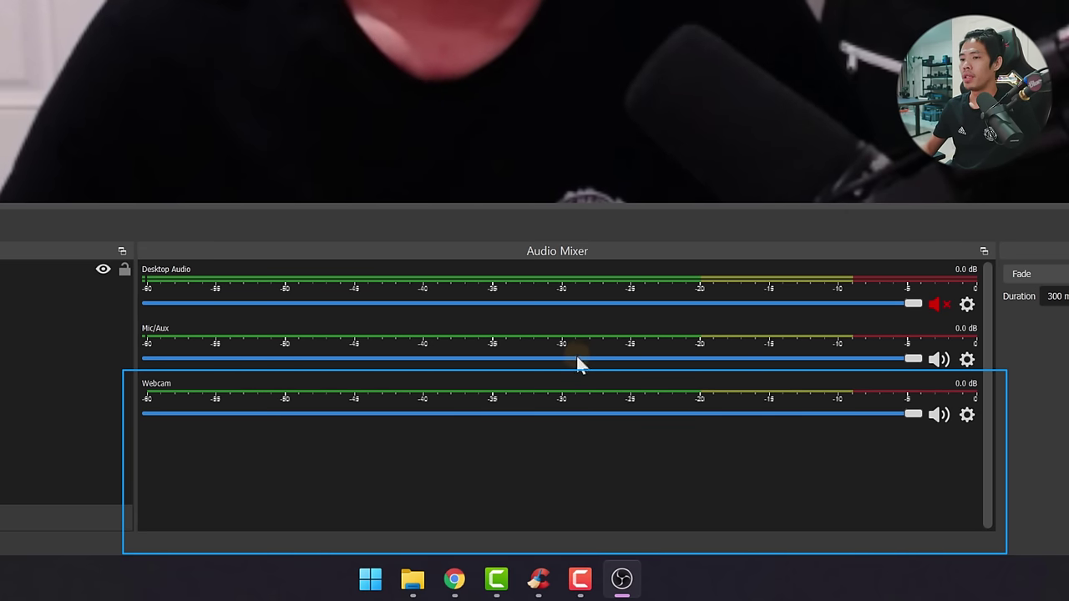